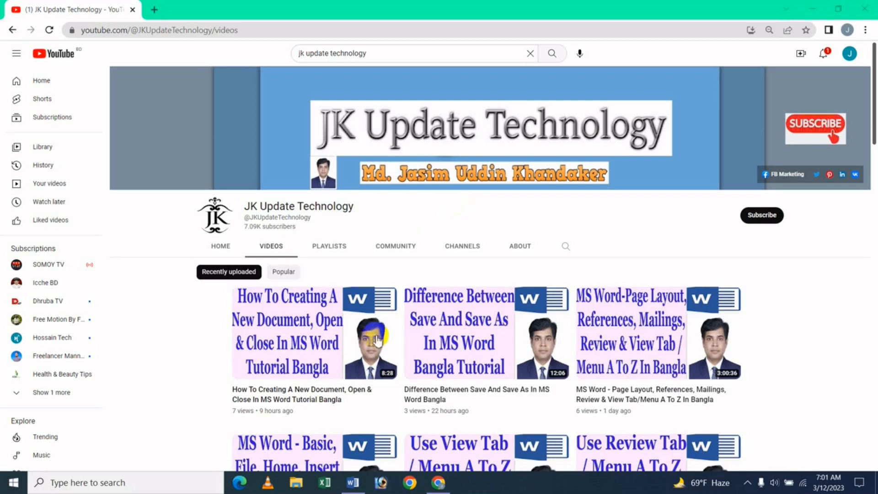
- Switch to Word and skim the opening paragraphs of the History of Dhaka Medical College document
click(353, 483)
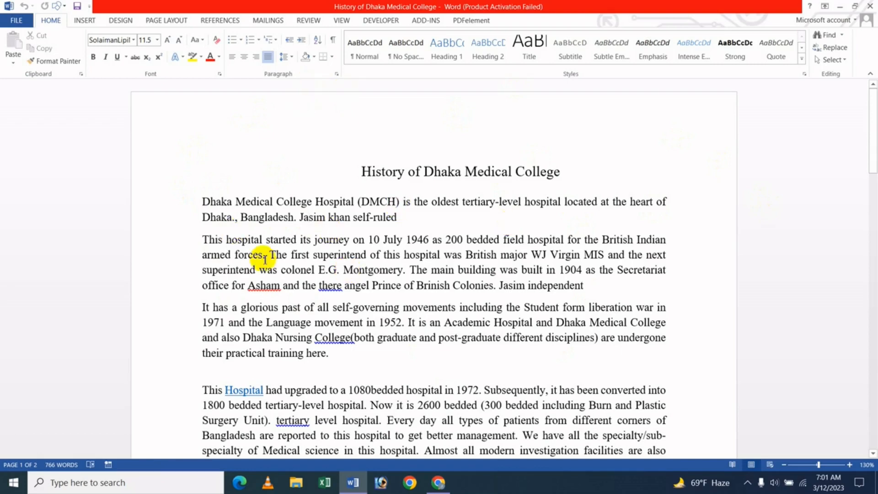
scroll(511, 280, down, 2)
scroll(511, 279, down, 3)
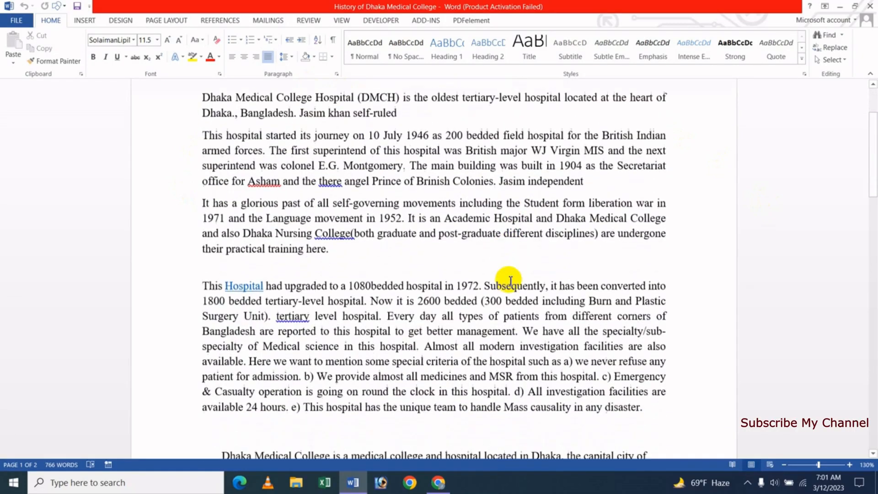
scroll(510, 283, up, 4)
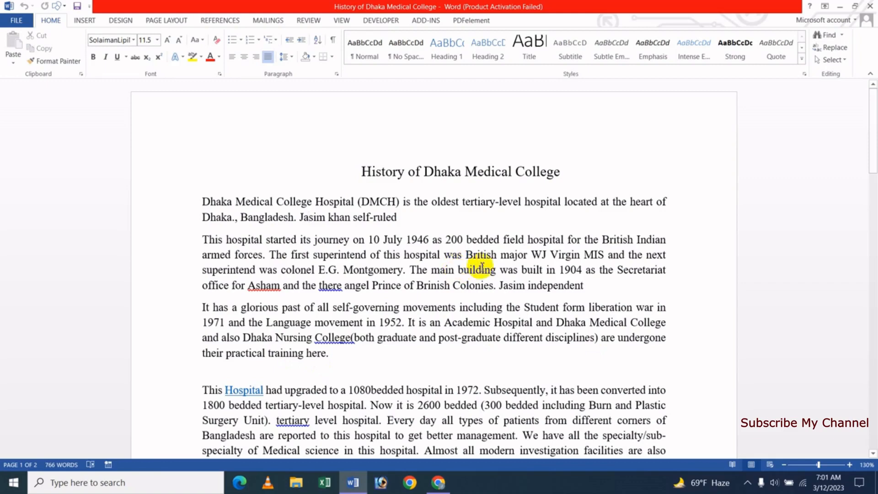
click(16, 20)
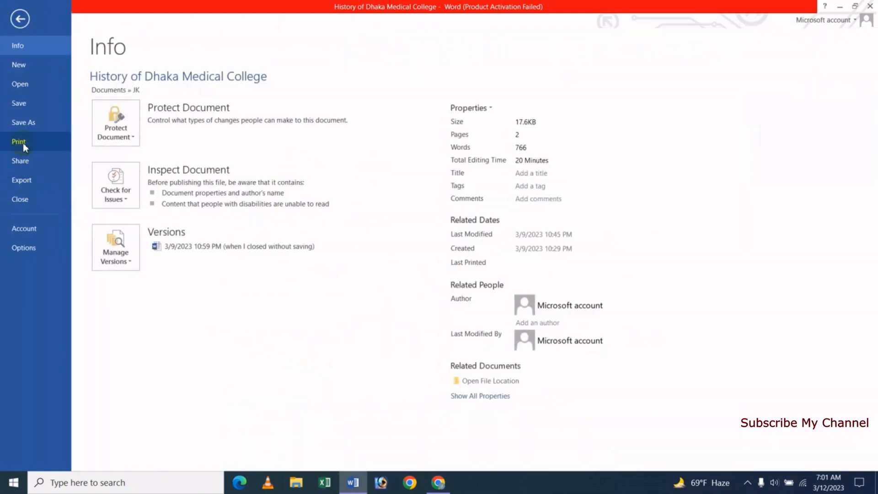
click(19, 20)
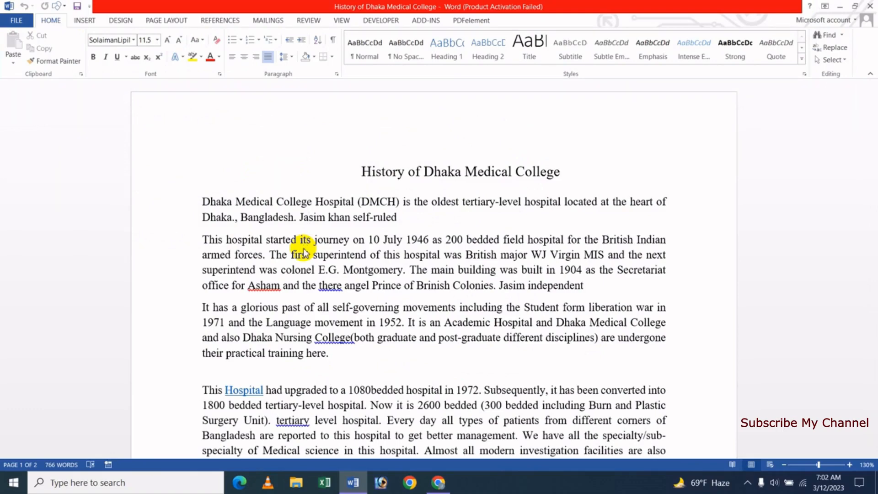
key(ctrl+p)
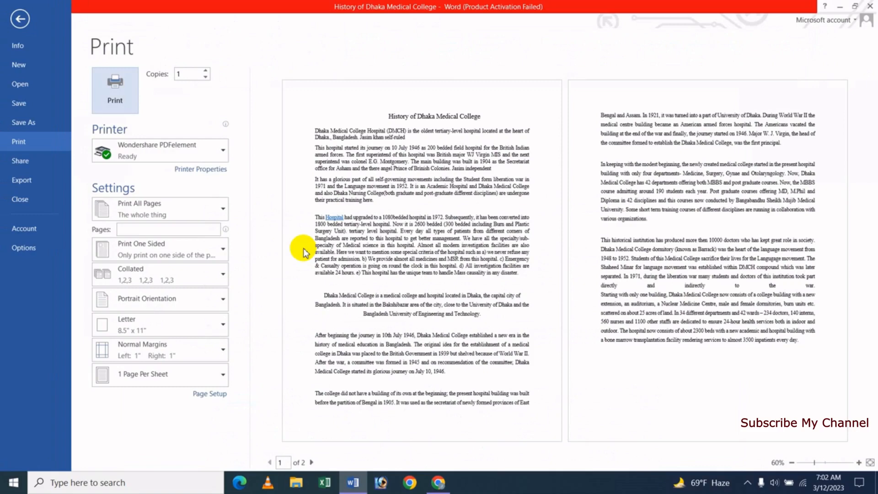
click(20, 19)
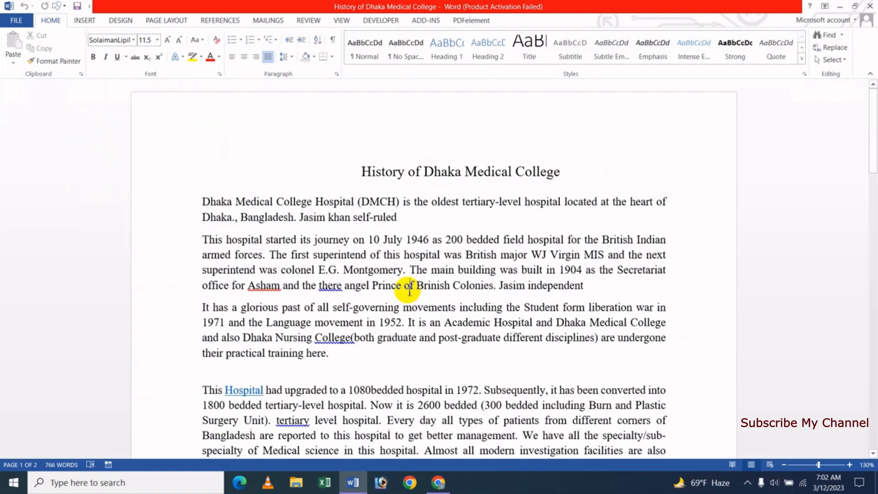
- Bring up the document's print preview, enlarge it to 80%, and examine its second page
key(ctrl+p)
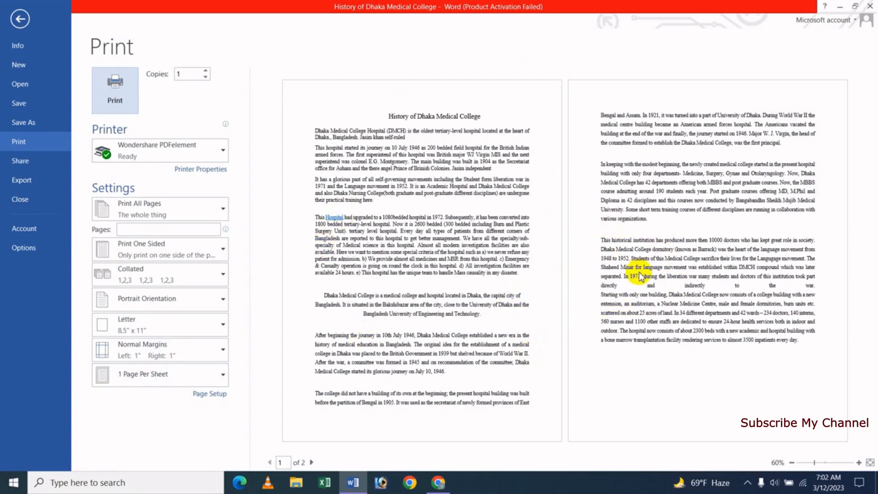
click(871, 462)
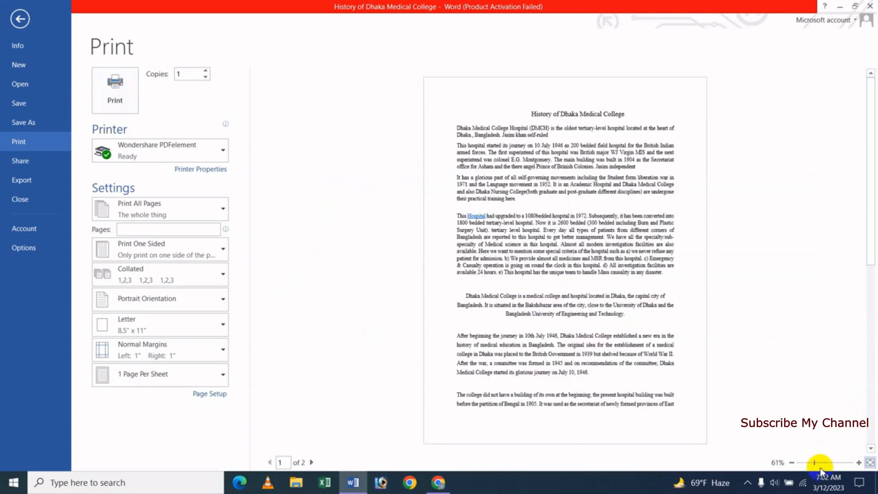
click(860, 462)
click(859, 463)
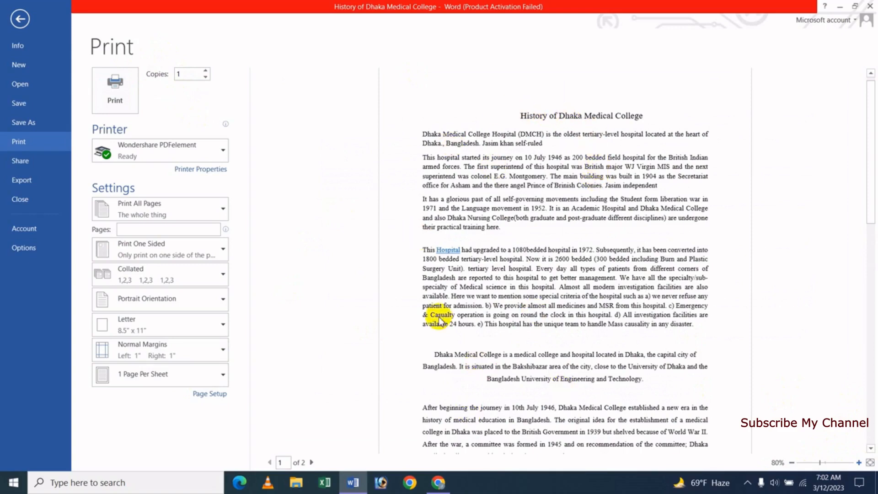
click(313, 462)
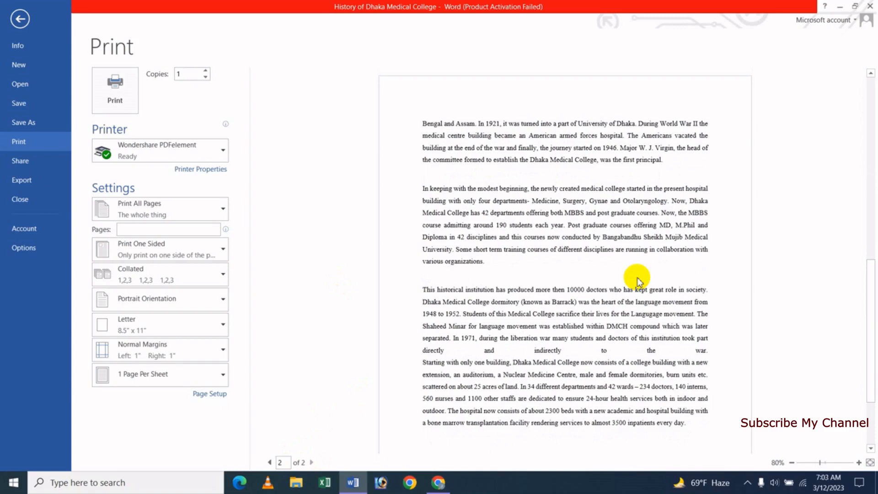
- Set the number of copies to 3 and look through the available printers, keeping Wondershare PDFelement
click(195, 74)
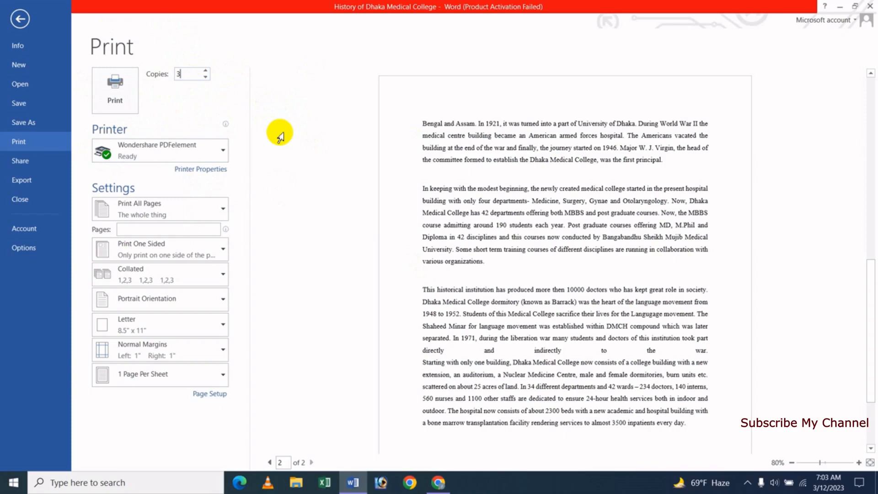
click(222, 152)
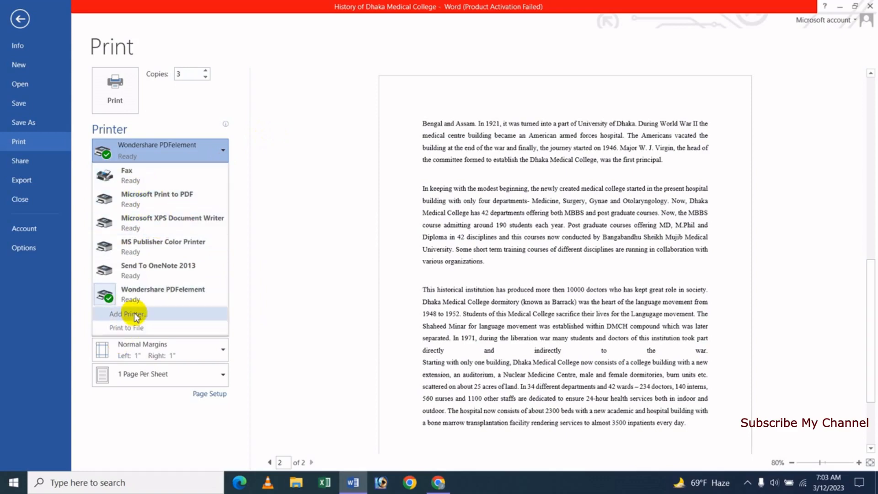
click(309, 182)
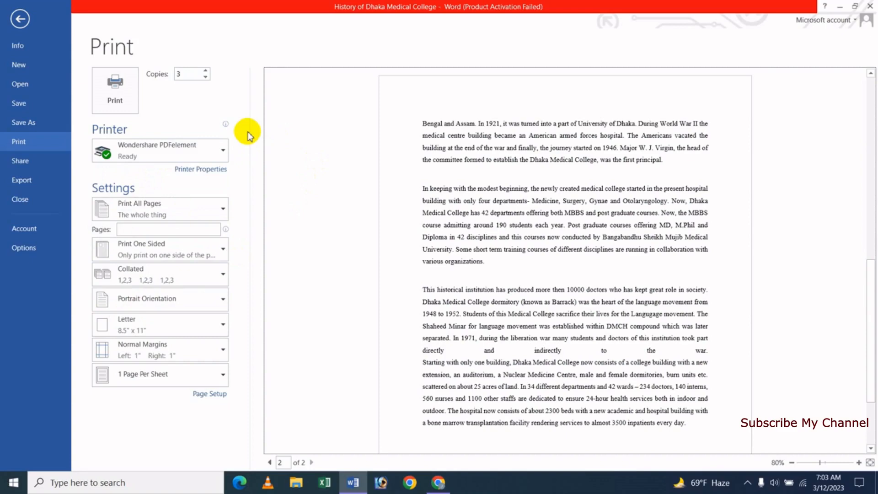
click(221, 153)
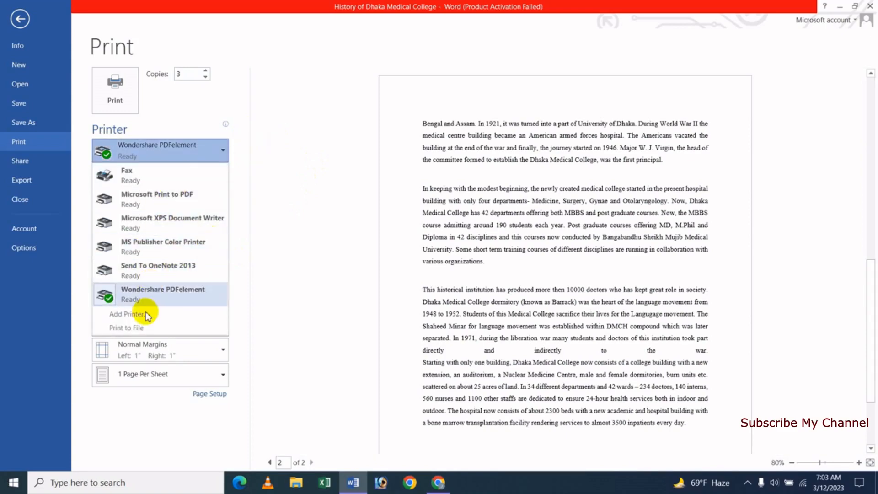
click(312, 146)
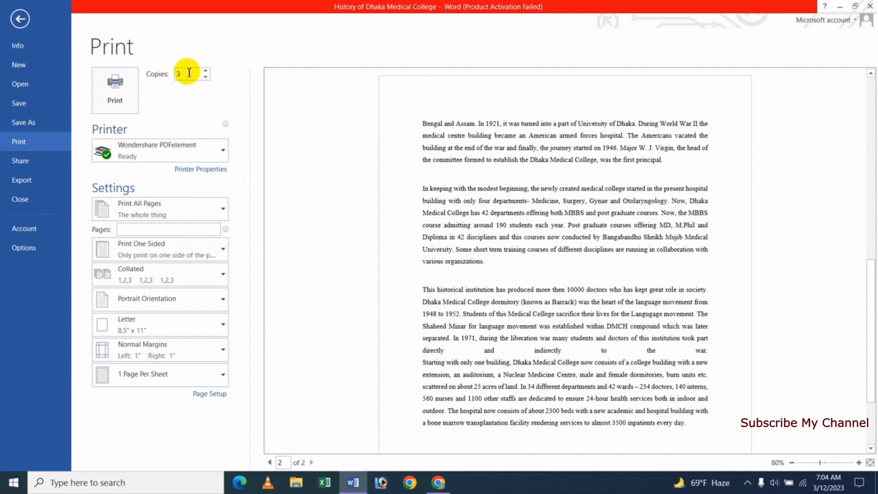
- Raise the number of copies to 5 and restrict printing to the current page
click(206, 72)
click(205, 71)
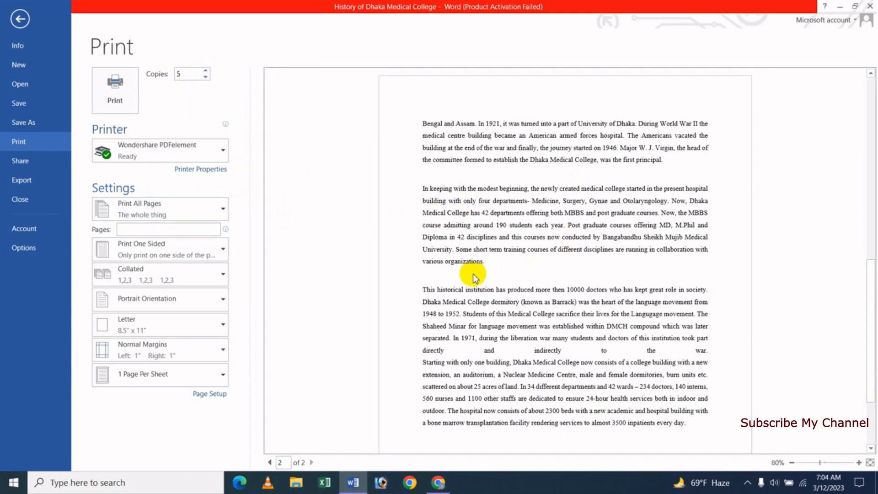
click(212, 214)
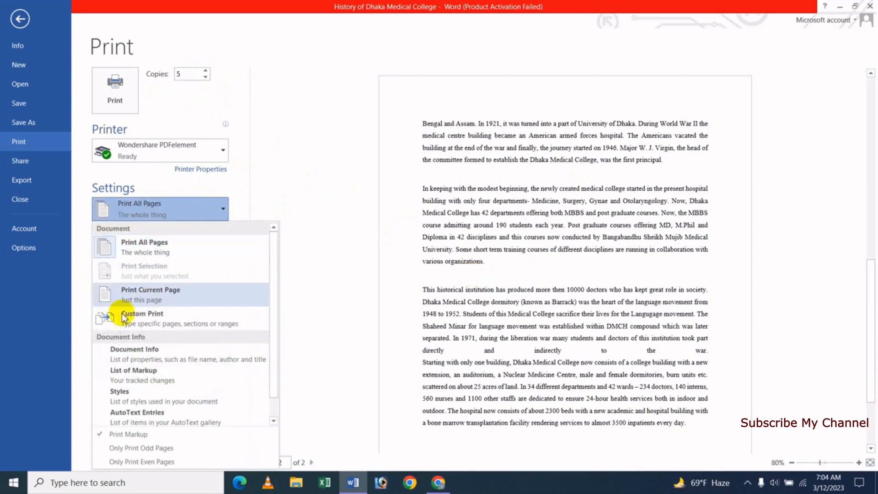
click(173, 294)
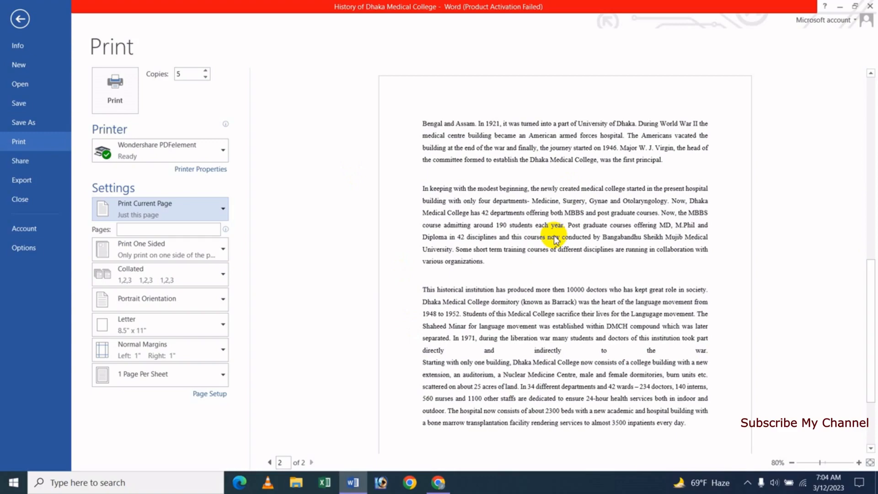
- Place the cursor on the document's second page, choose Print Current Page for it, and preview it at 70%
click(20, 19)
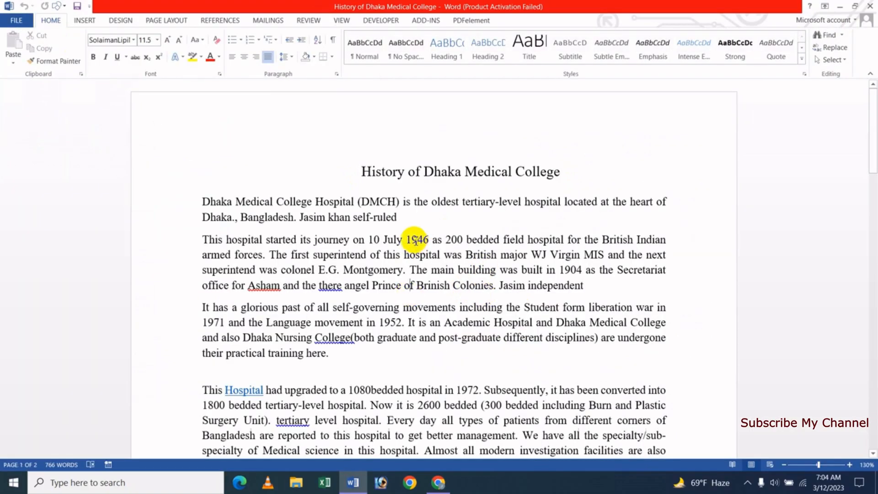
scroll(416, 241, down, 15)
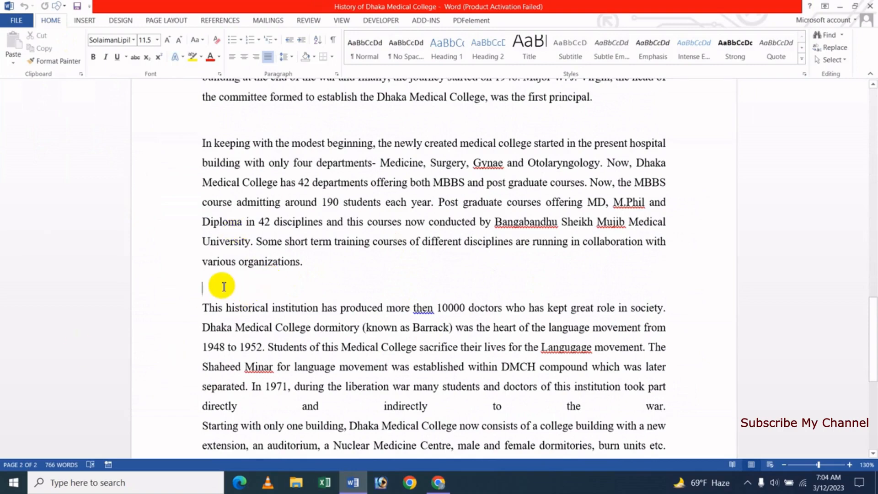
click(16, 20)
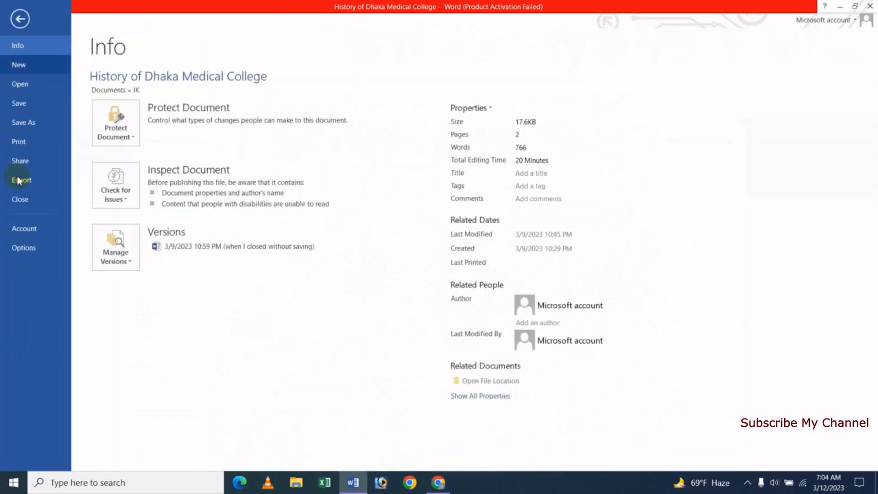
click(31, 142)
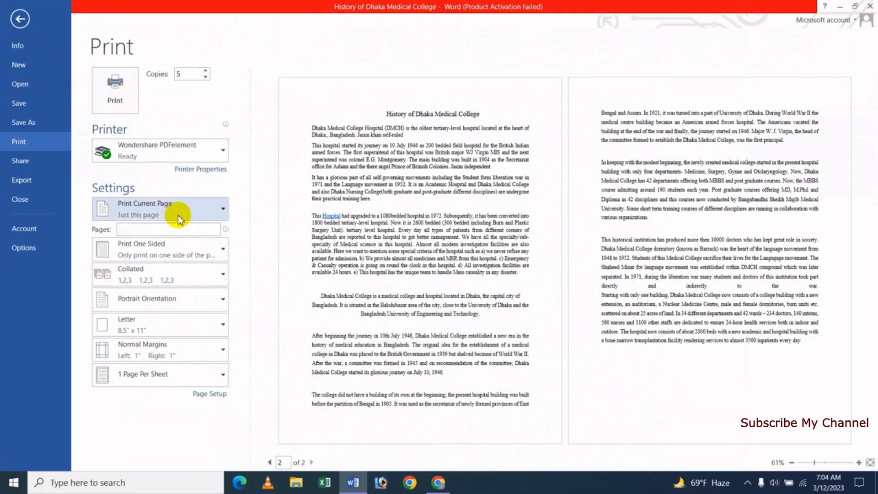
click(178, 215)
click(166, 296)
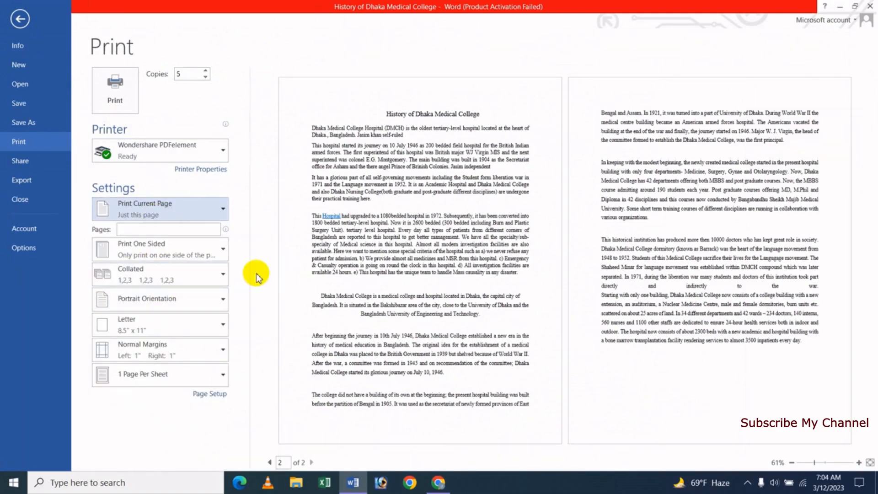
click(870, 462)
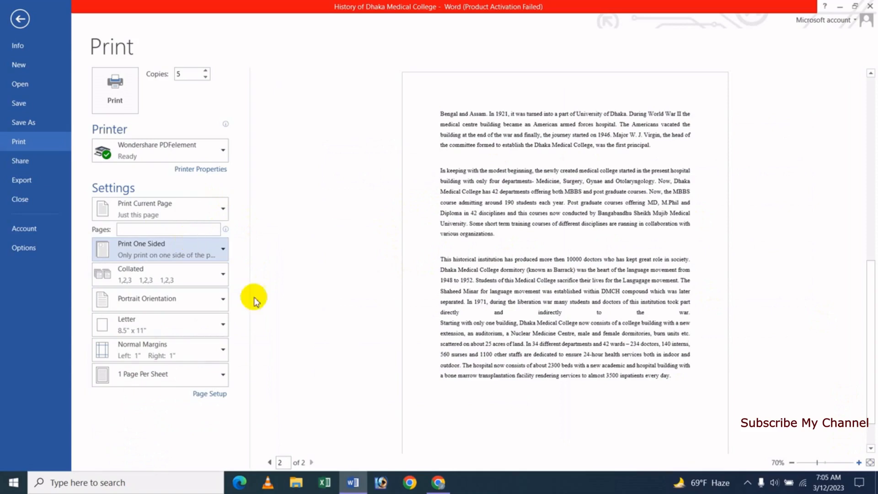
click(133, 228)
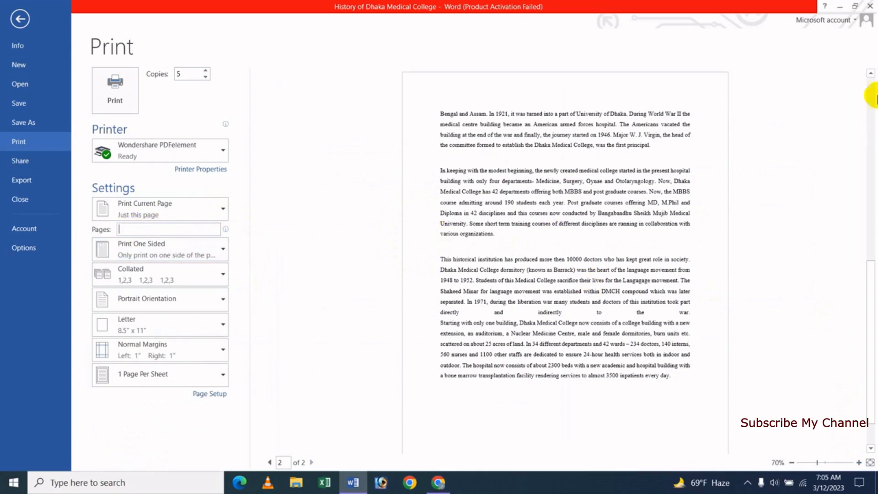
text(5)
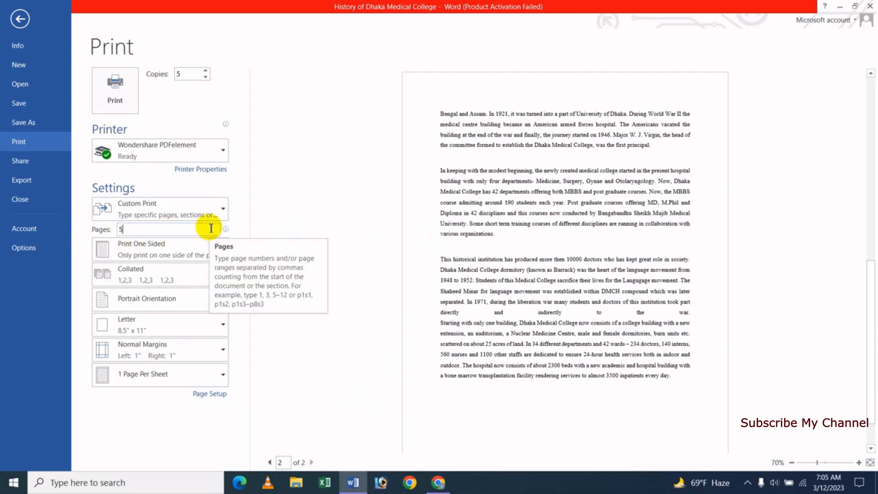
key(BackSpace)
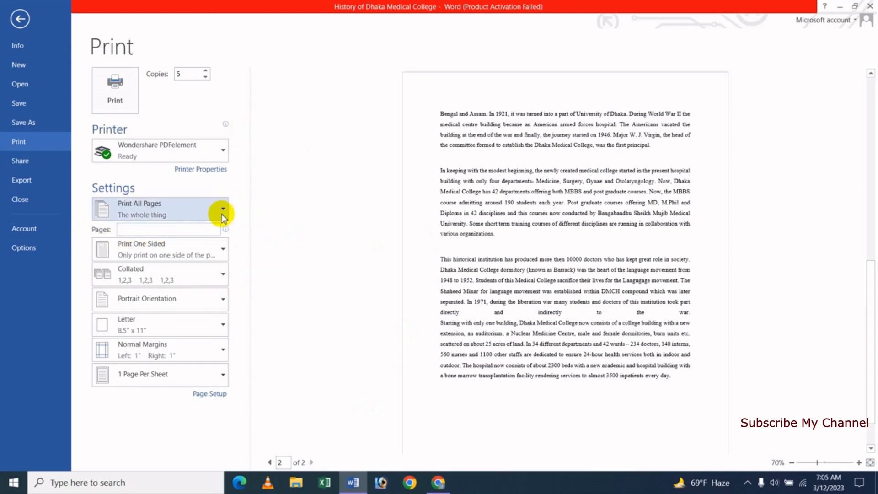
- Choose Custom Print and specify the individual pages 2,5,15,18
click(224, 216)
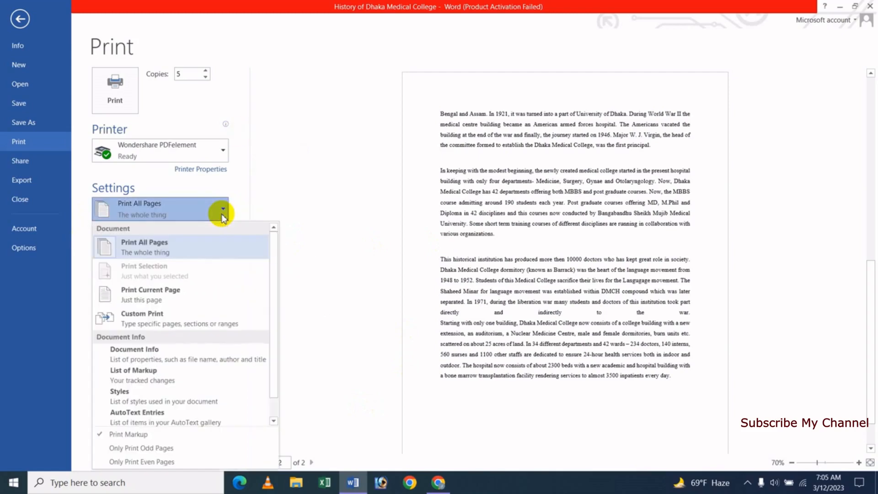
click(147, 316)
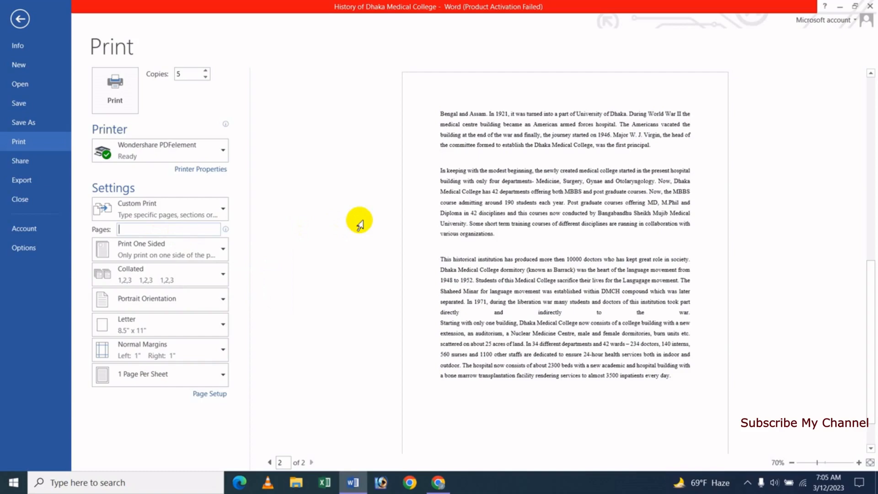
text(2)
text(,5)
text(,)
text(25)
key(BackSpace)
key(BackSpace)
text(15,18)
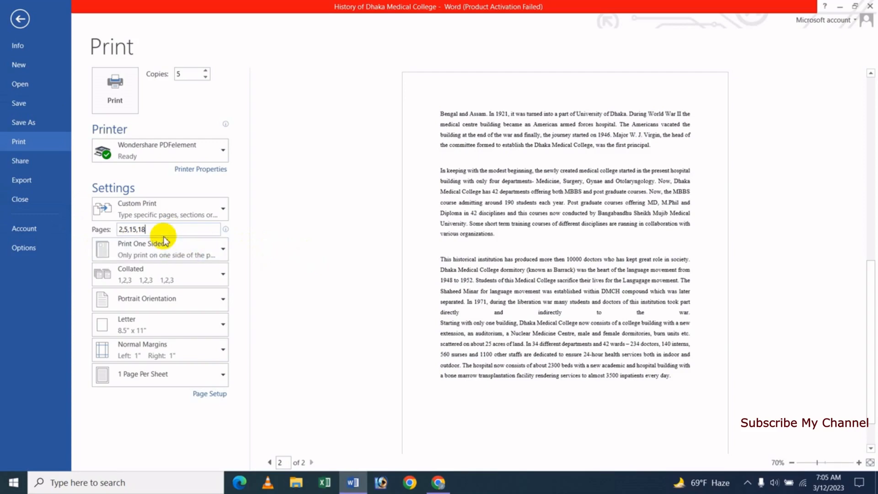
- Replace the pages to print with the ranges 5-10,15-18
drag(138, 229, 877, 209)
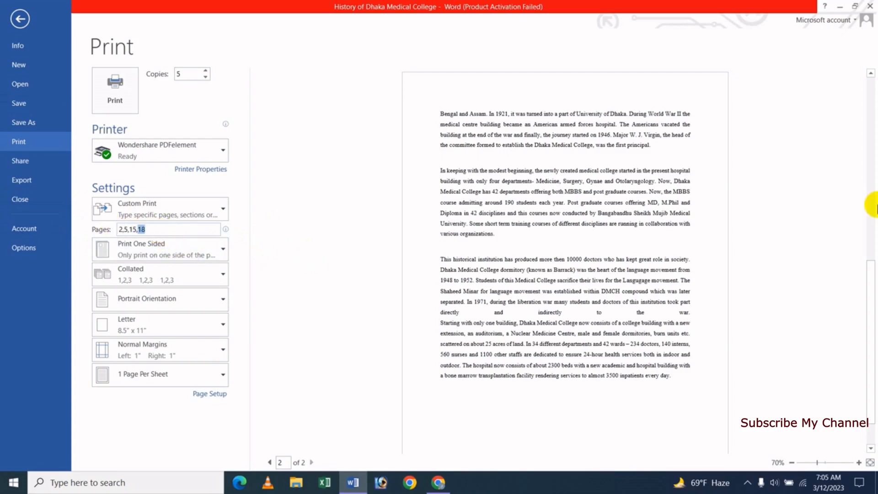
key(BackSpace)
key(BackSpace)
key(BackSpace)
key(BackSpace)
key(BackSpace)
key(BackSpace)
key(BackSpace)
key(BackSpace)
text(5-10)
text(,15-18)
- Replace the pages to print with the combination of single pages and a range 8,15,20-25
key(BackSpace)
key(BackSpace)
key(BackSpace)
key(BackSpace)
key(BackSpace)
key(BackSpace)
key(BackSpace)
key(BackSpace)
key(BackSpace)
key(BackSpace)
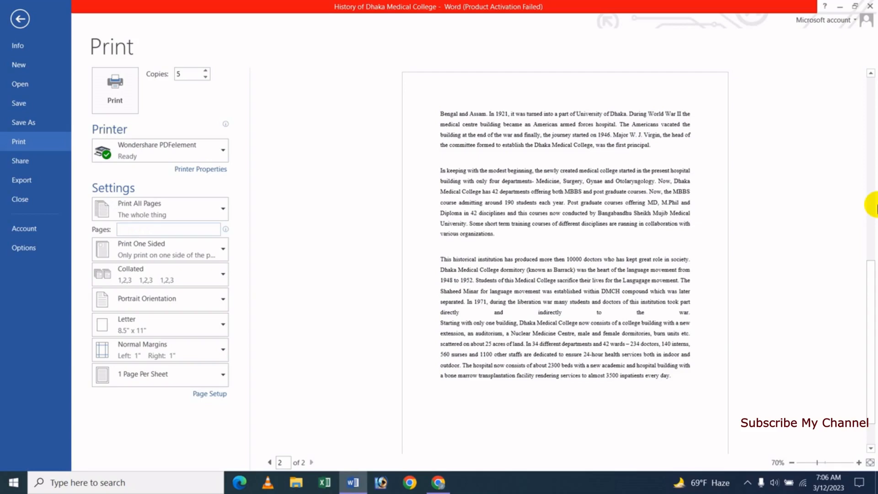
text(8)
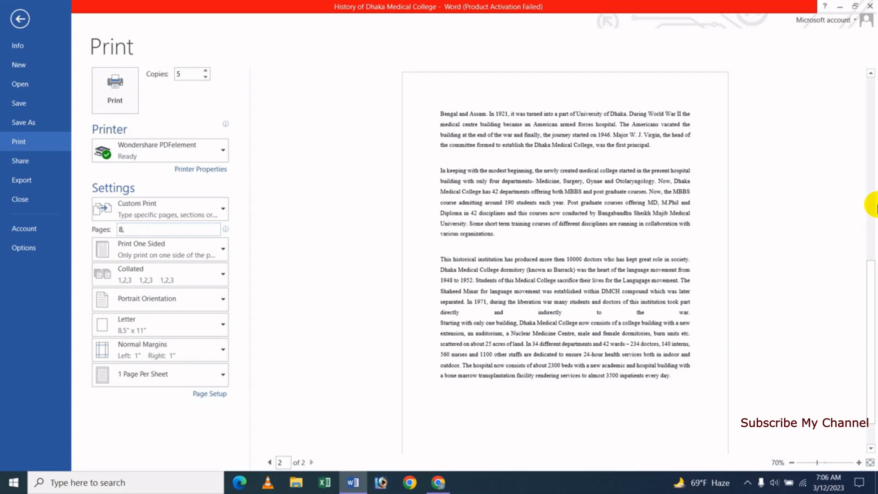
text(,15,20-25)
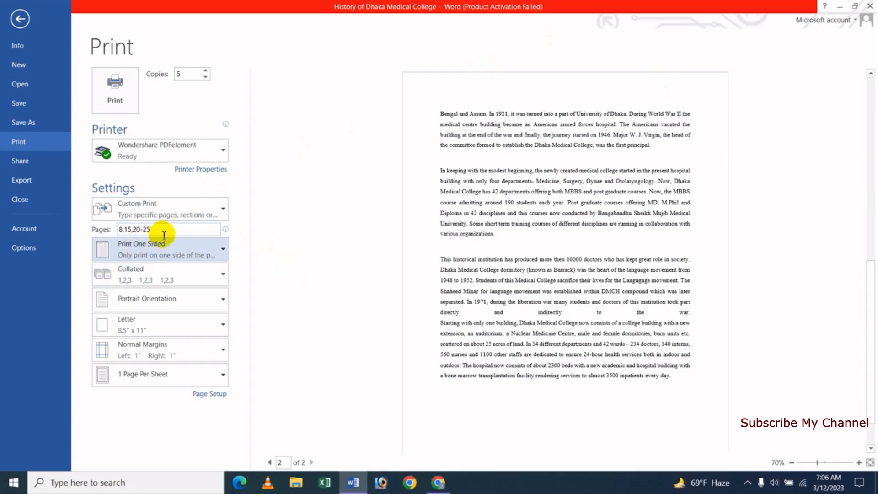
- Clear the custom page range 8,15,20-25 and bring up the choices for what to print
drag(172, 233, 117, 229)
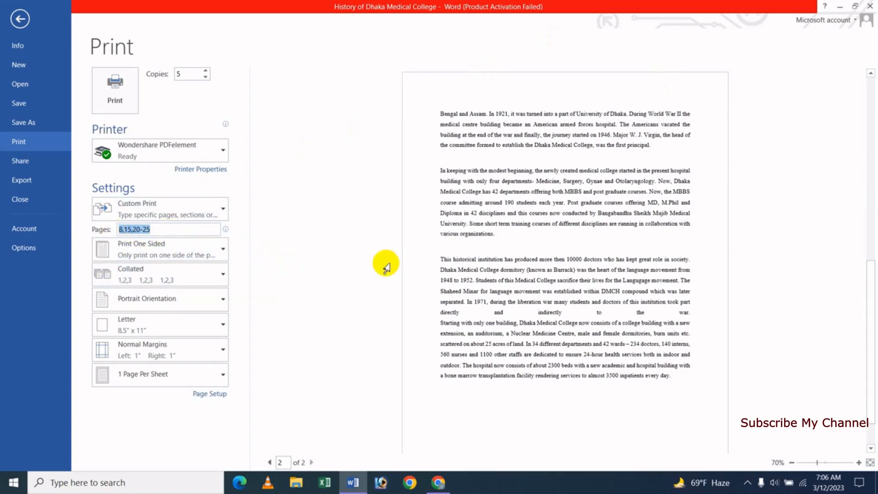
key(BackSpace)
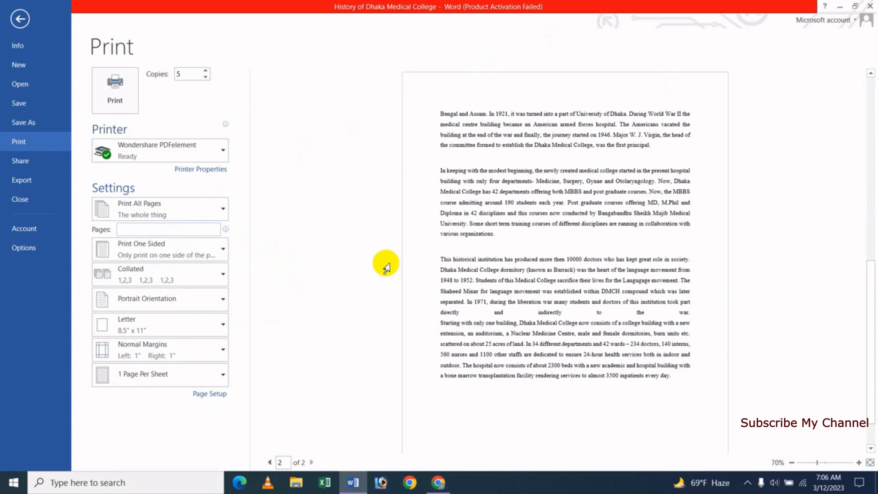
click(216, 208)
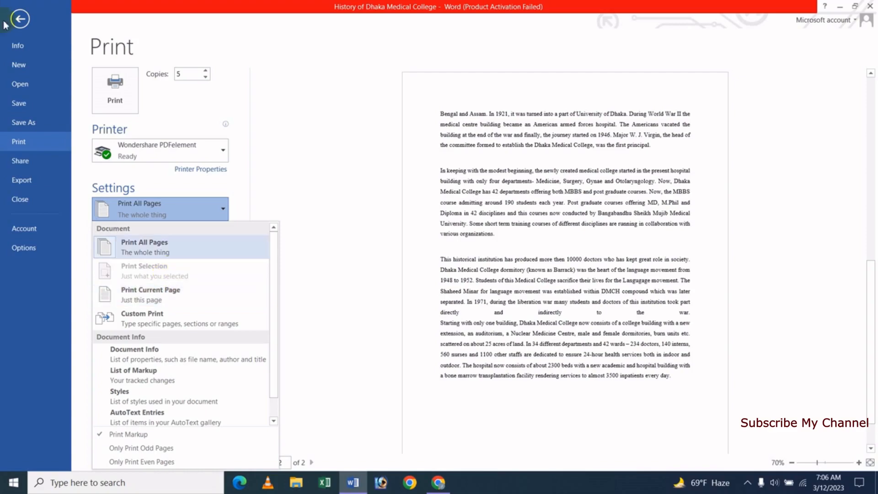
- Return to the document and select the two paragraphs from "This hospital started its journey" through "their practical training here."
click(20, 19)
scroll(439, 211, up, 6)
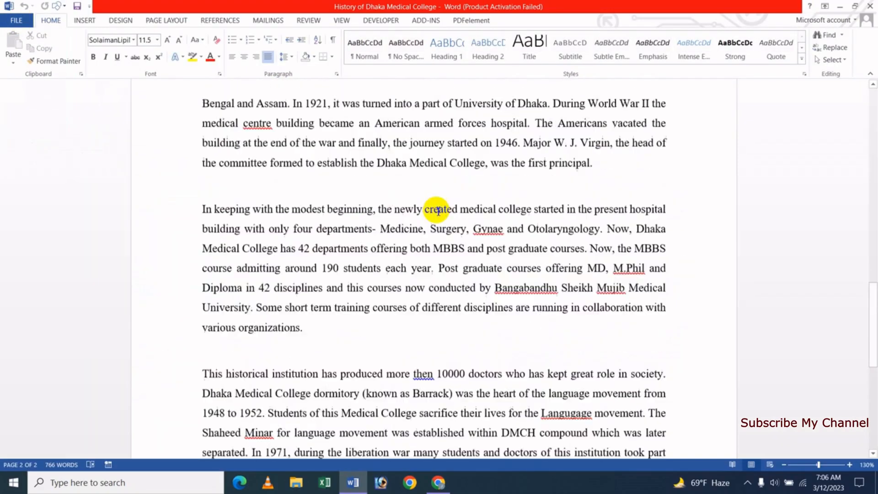
key(ctrl+Home)
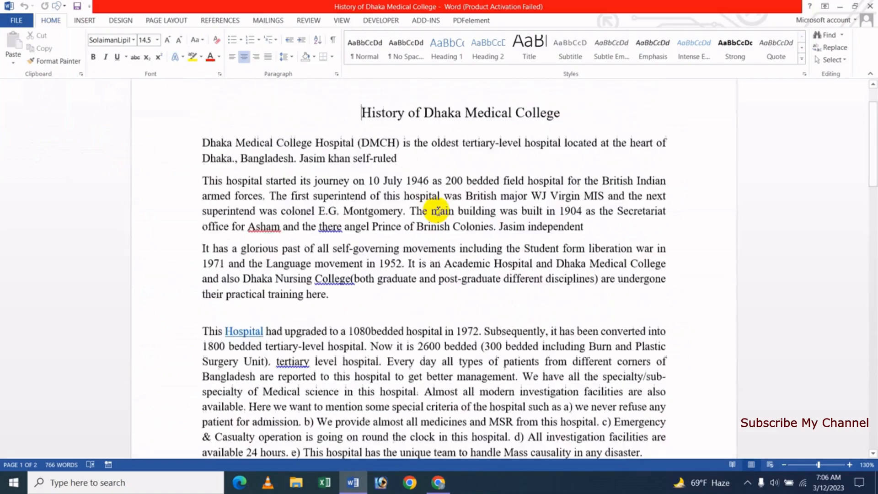
drag(203, 238, 339, 354)
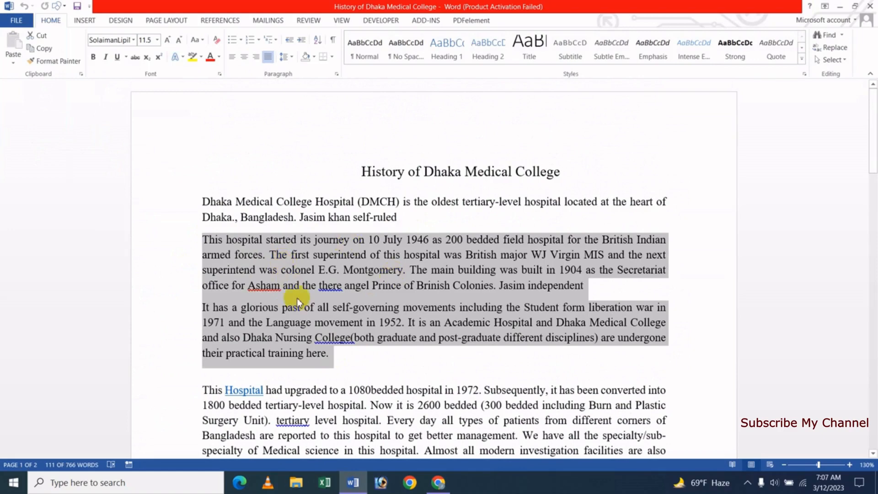
- Set the print range to Print Selection so only the two selected paragraphs are printed
click(18, 21)
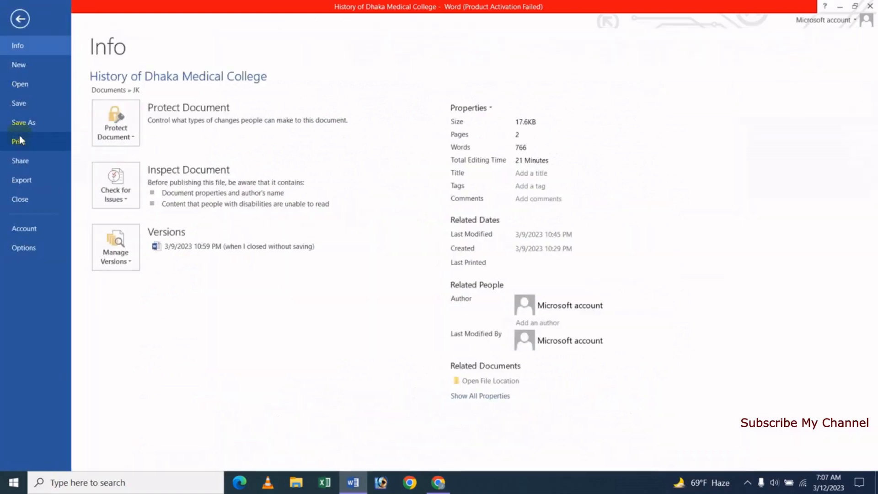
click(31, 142)
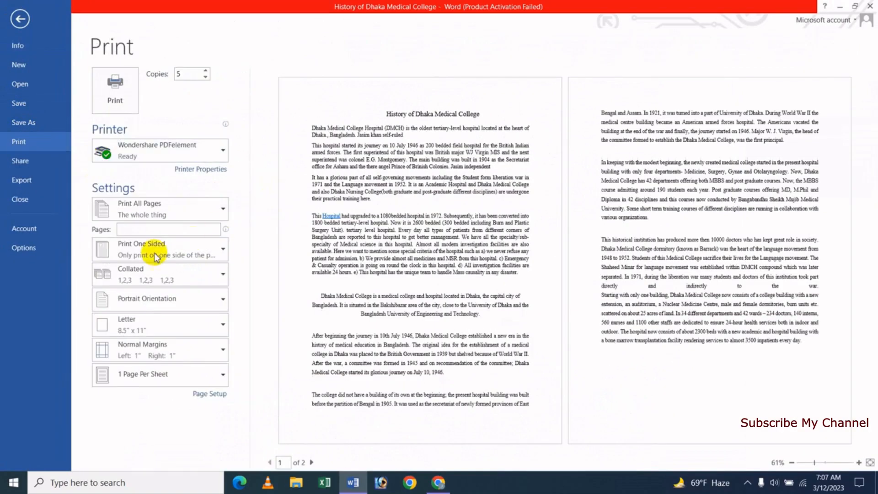
click(221, 213)
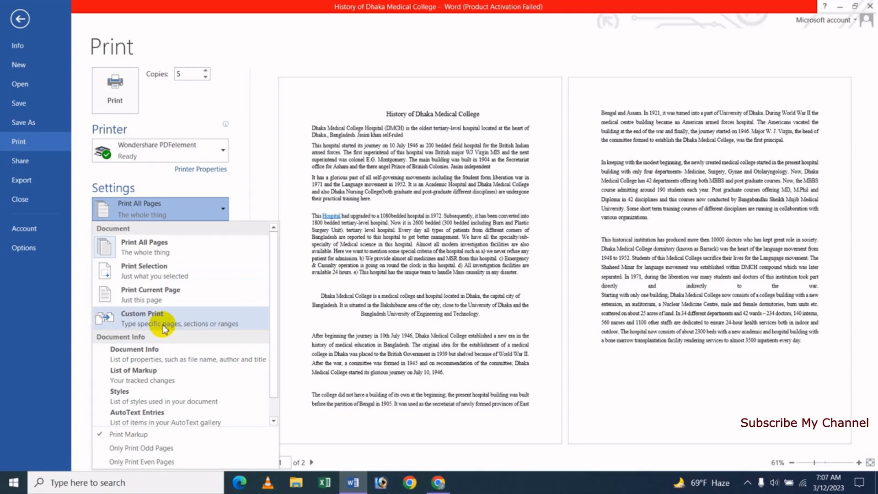
click(153, 271)
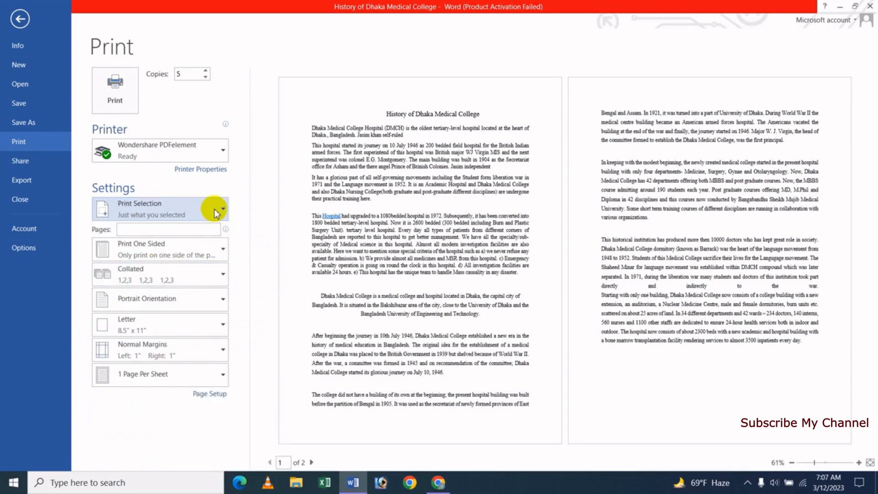
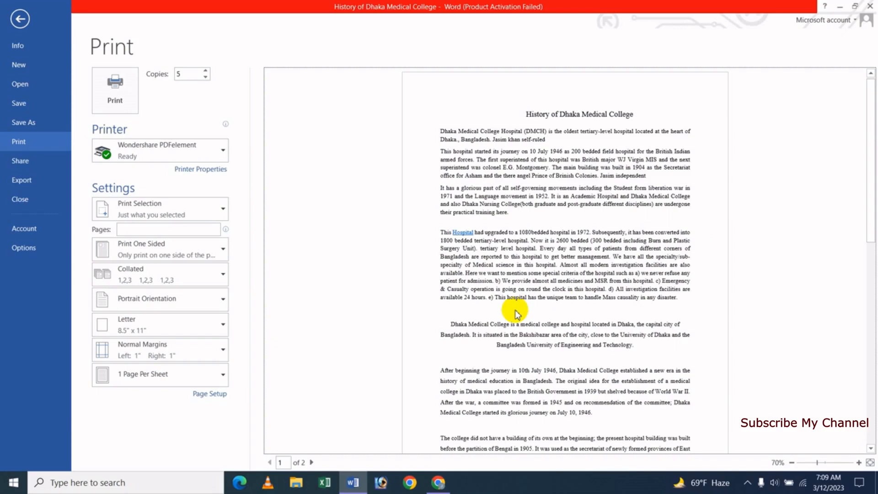
- Examine the one-sided and manual both-sides printing options and the collation options, keeping Collated
click(195, 243)
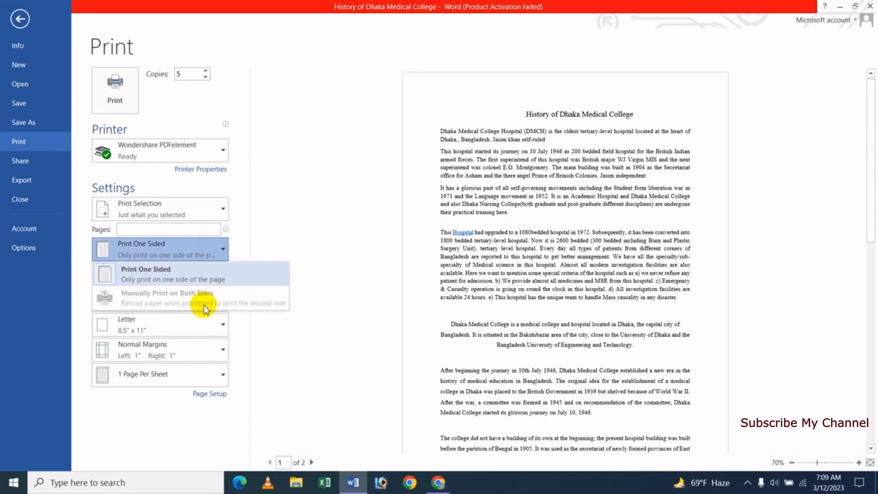
click(308, 220)
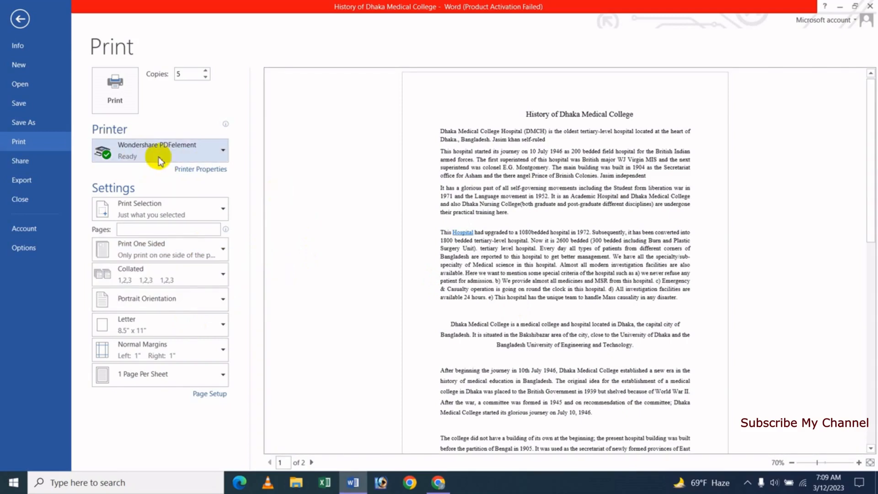
click(187, 250)
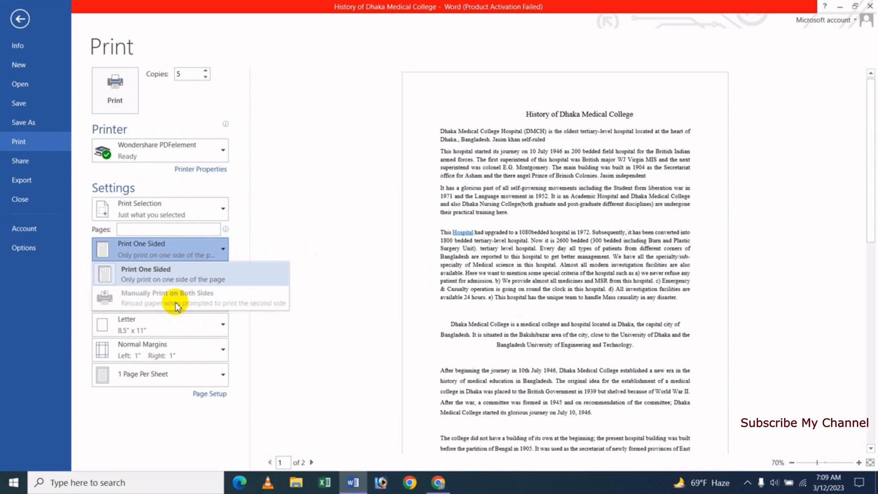
click(327, 242)
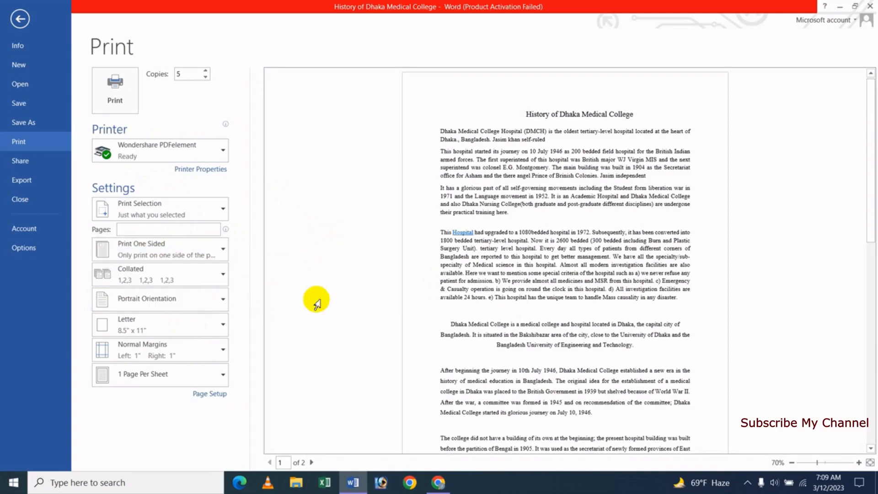
click(176, 276)
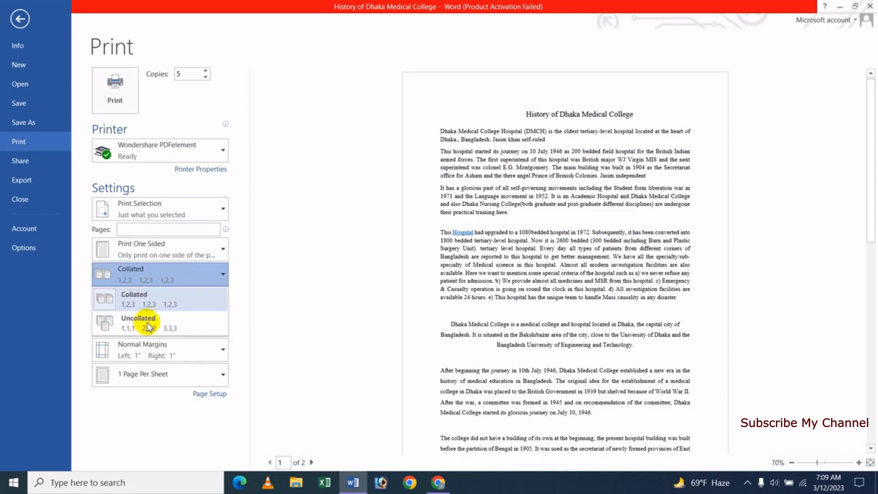
click(167, 304)
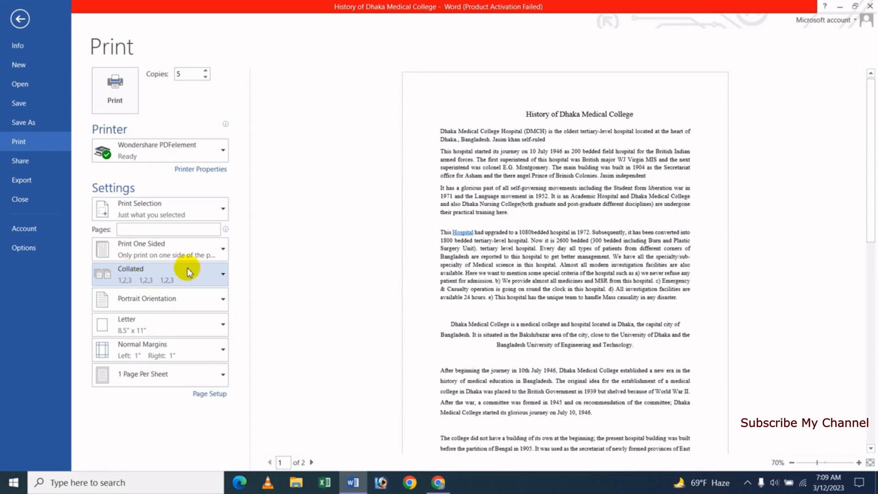
- Specify 5,8,15 as the individual pages to print
click(153, 230)
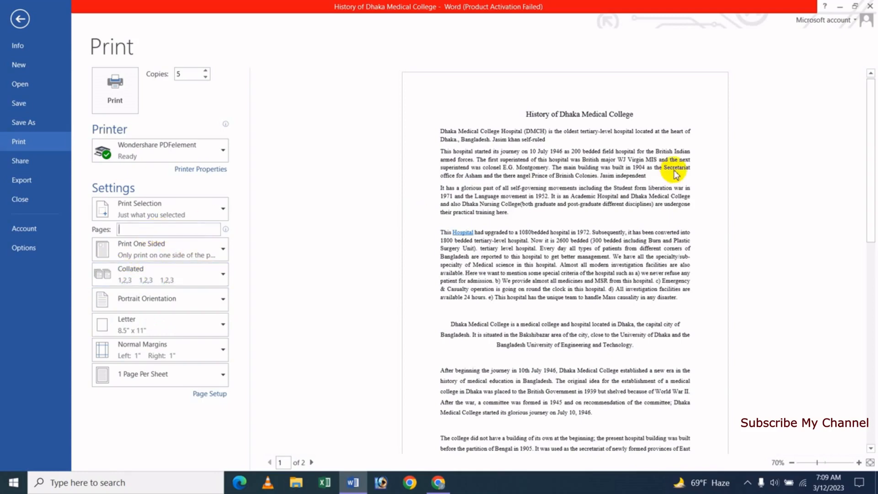
text(5)
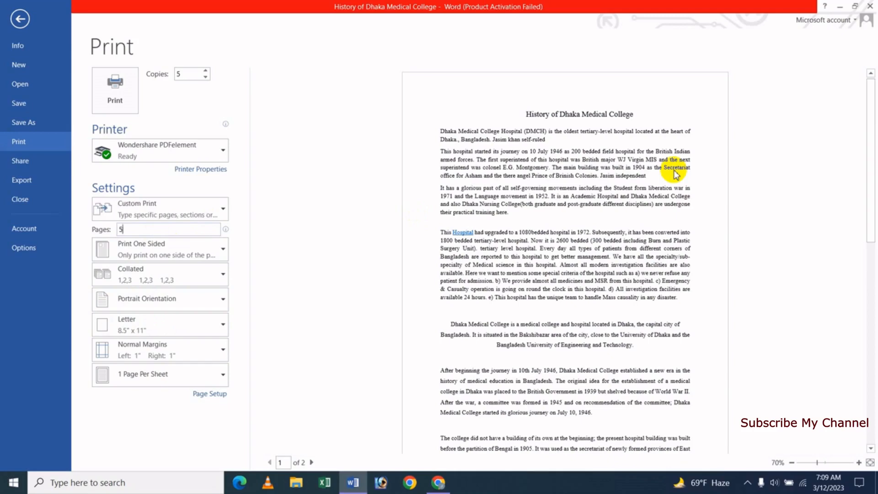
text(,8,15)
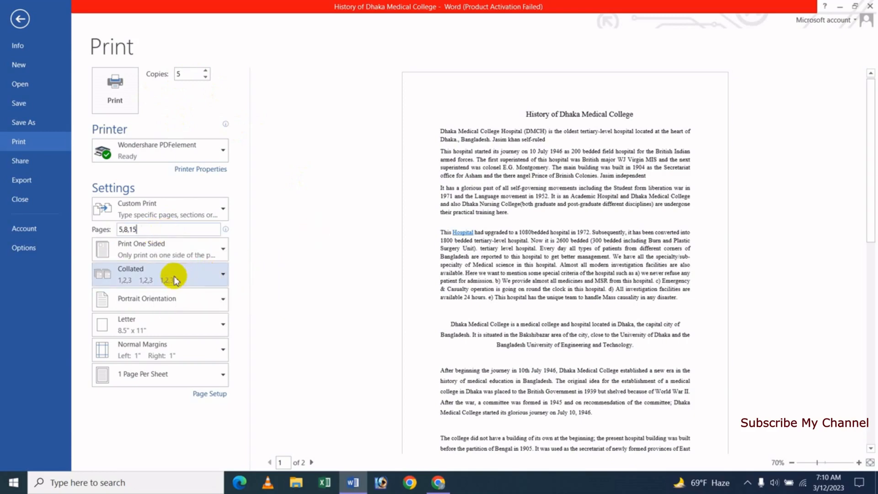
- Try the Uncollated order for the copies and switch back to Collated
click(178, 275)
click(152, 328)
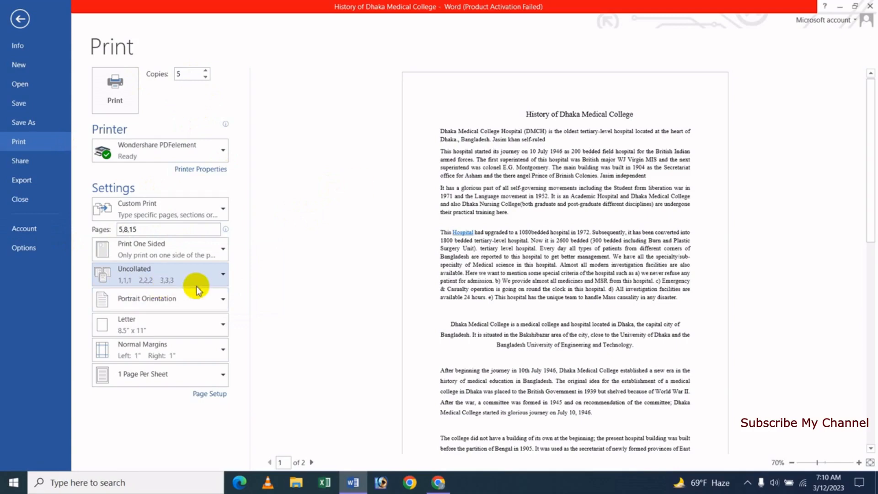
click(182, 275)
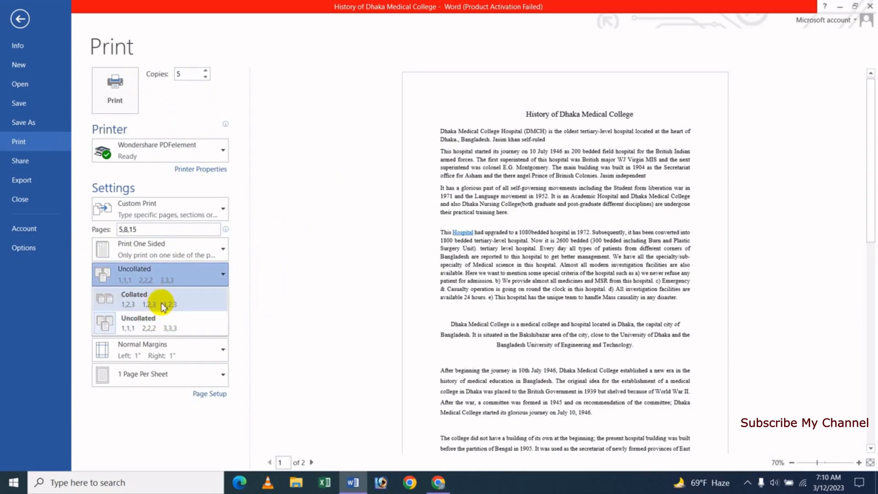
click(154, 300)
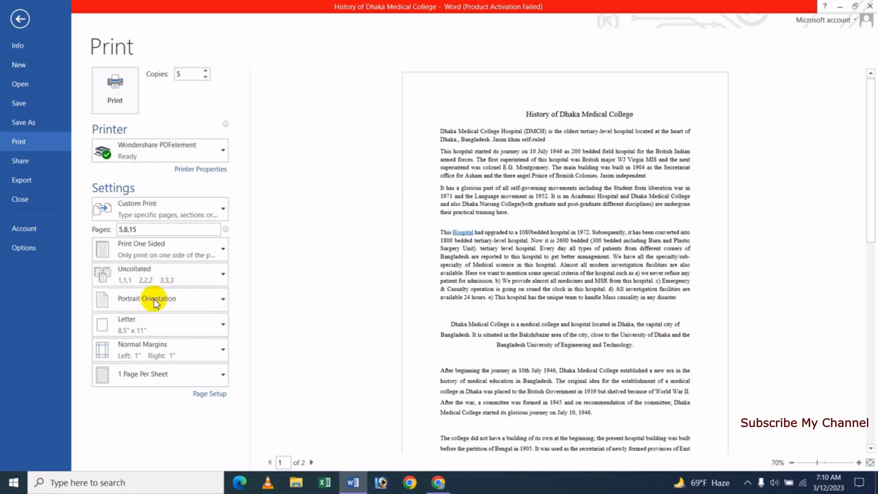
click(169, 279)
click(301, 285)
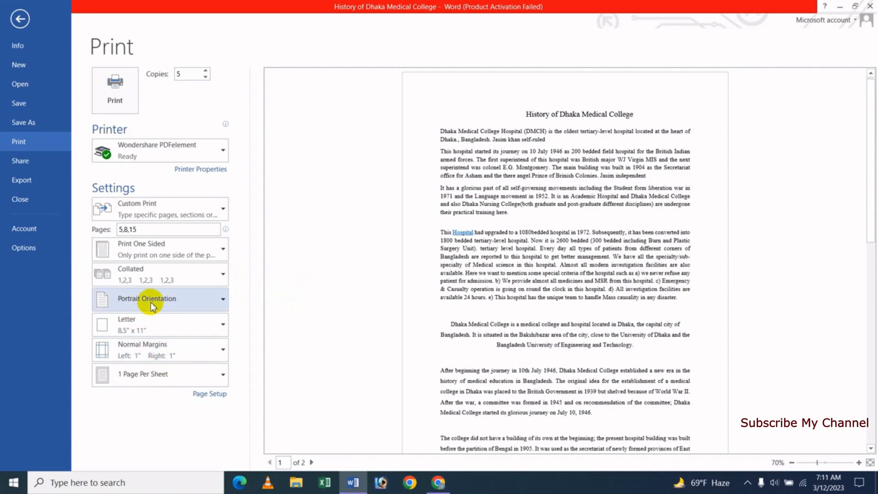
- Preview the document in Landscape Orientation and restore Portrait Orientation
click(181, 299)
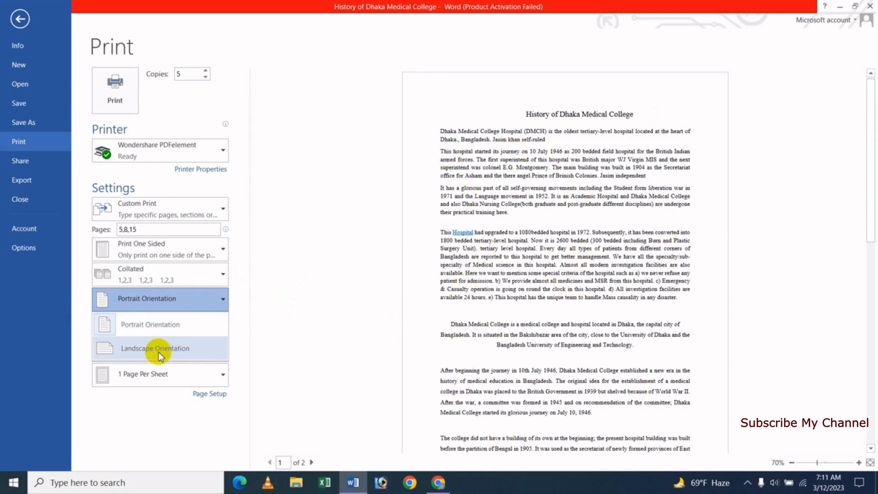
click(186, 349)
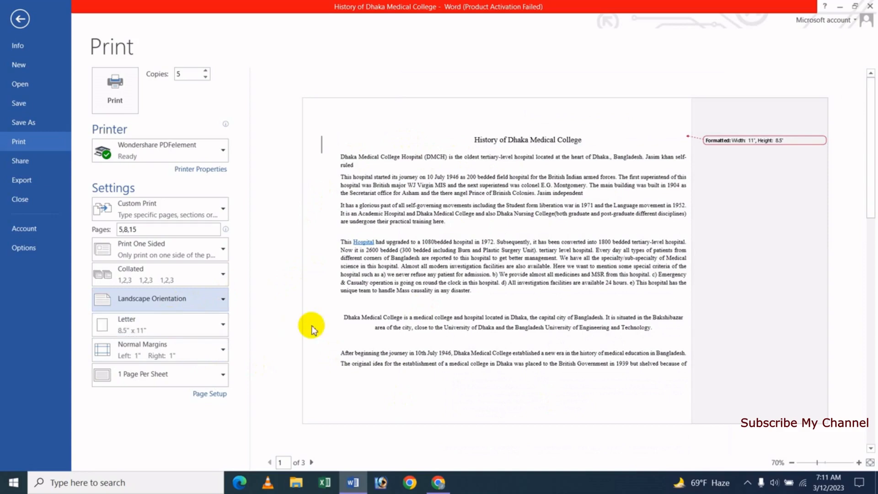
click(175, 305)
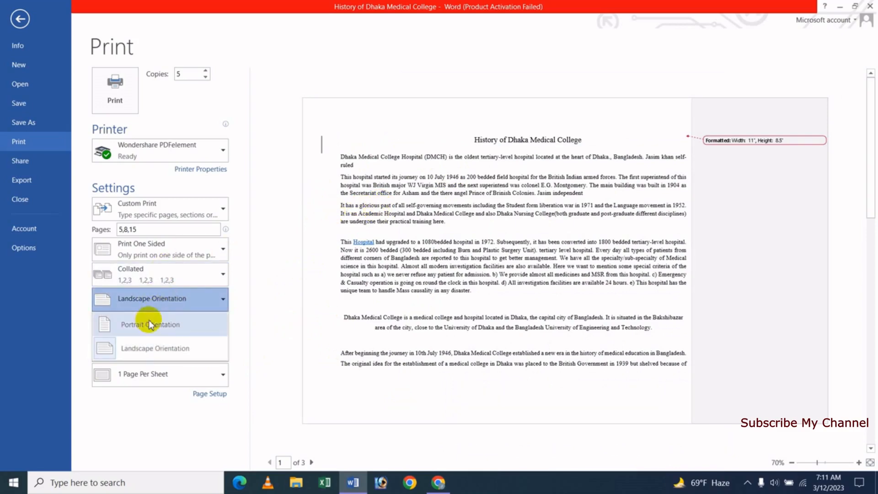
click(148, 323)
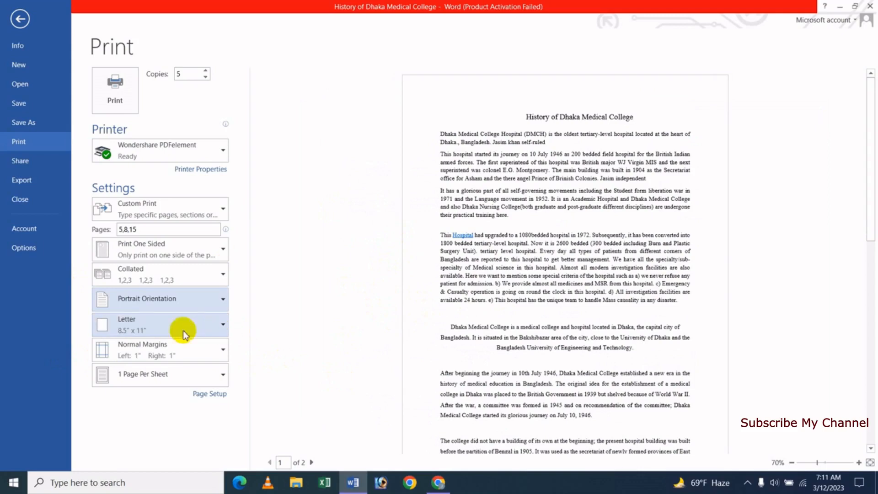
- Set the paper size to A4, 8.27" x 11.69"
click(208, 326)
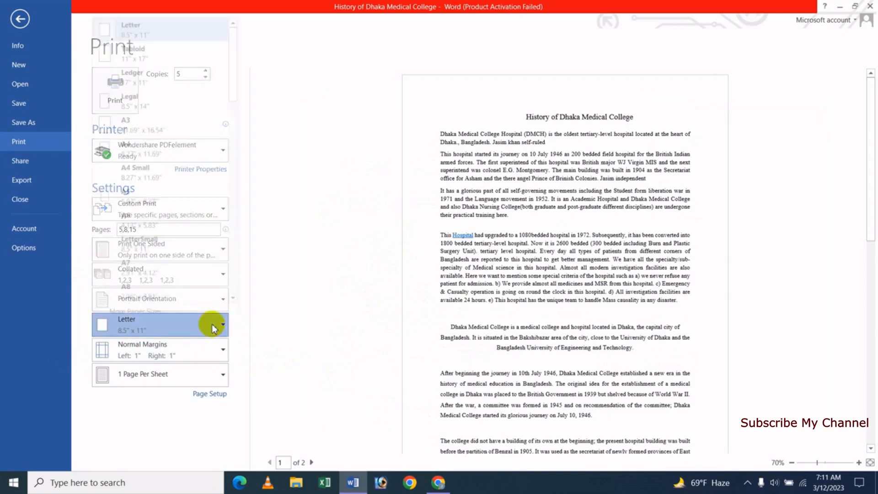
drag(234, 67, 235, 46)
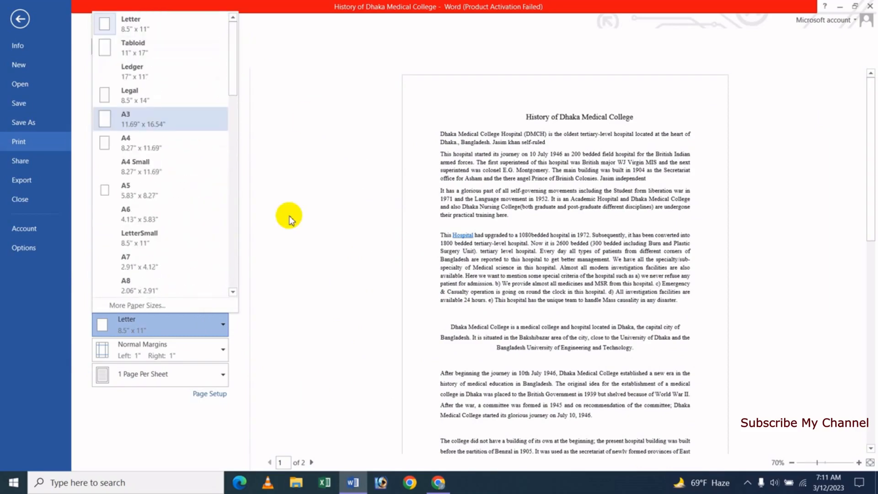
click(181, 149)
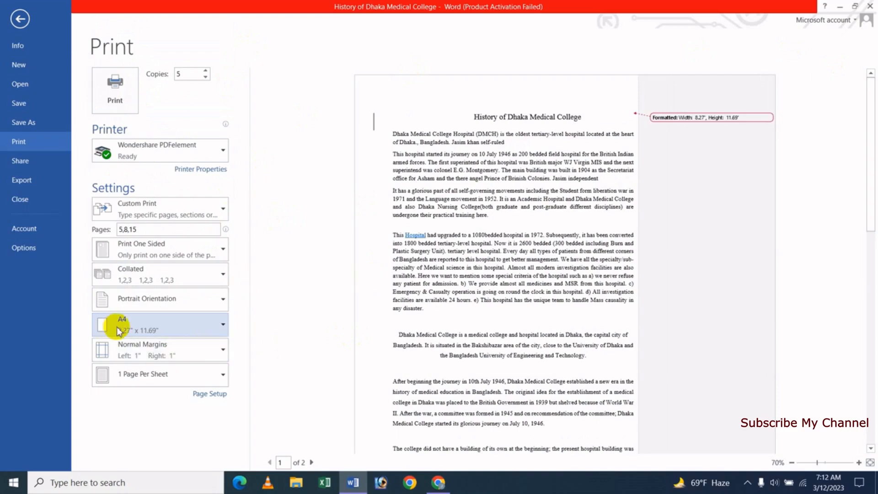
- Try a custom paper size with a width of 0.3" in the page setup paper settings
click(199, 324)
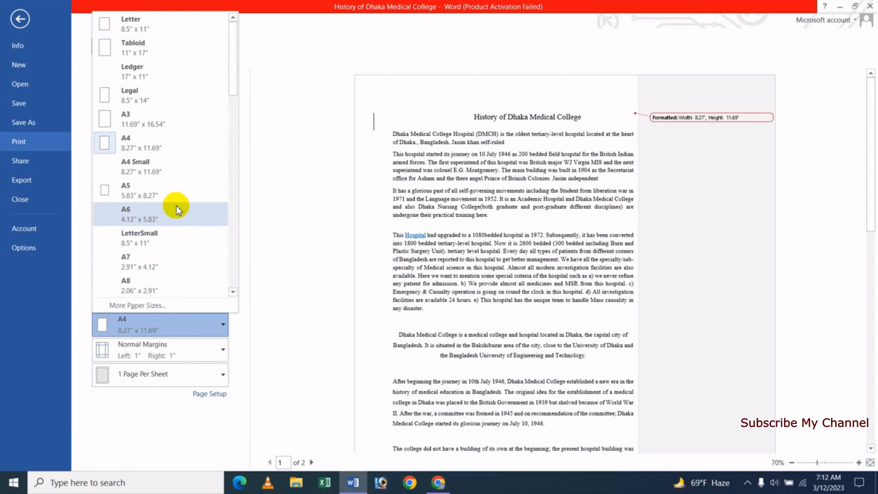
click(147, 306)
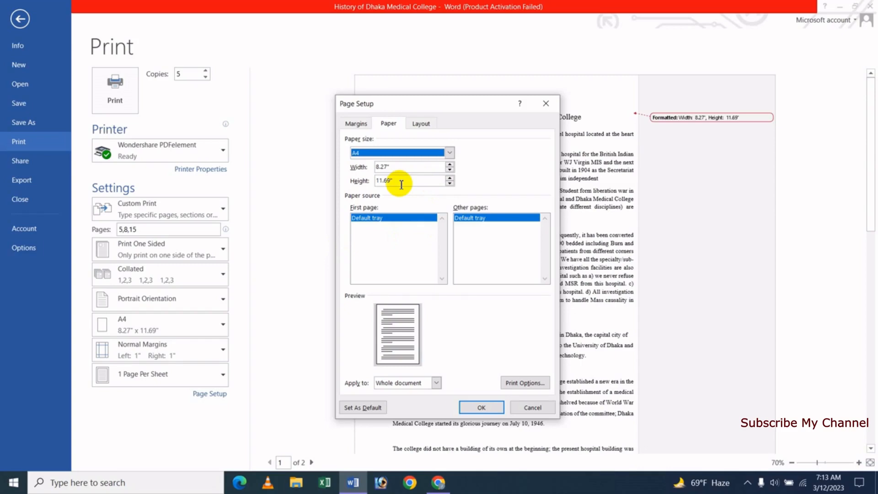
double_click(382, 168)
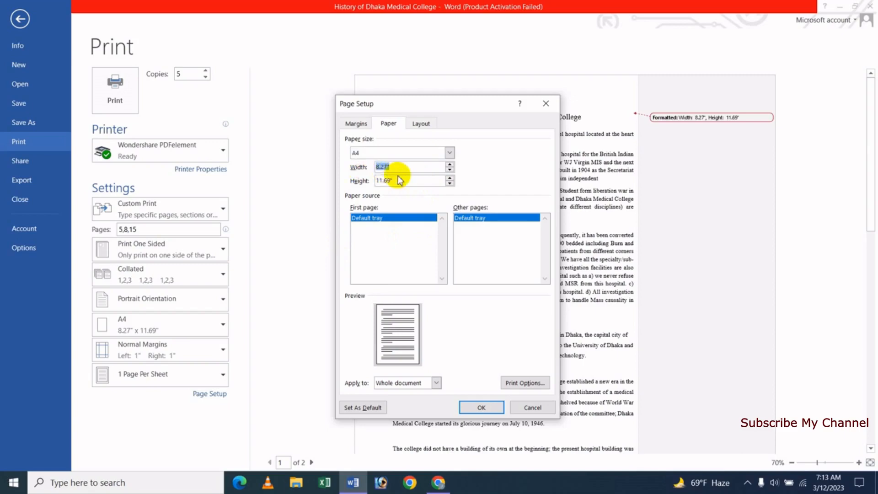
text(545)
click(451, 165)
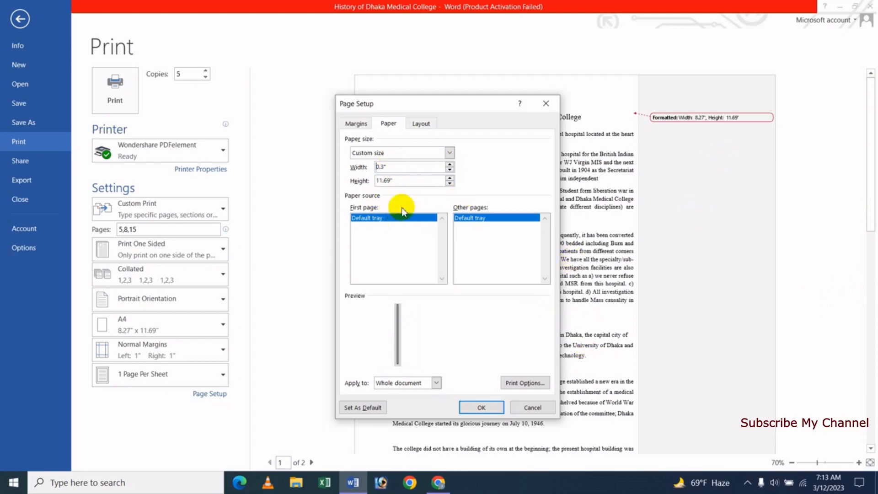
- Review the margin and paper settings in Page Setup and discard the custom paper size
click(356, 124)
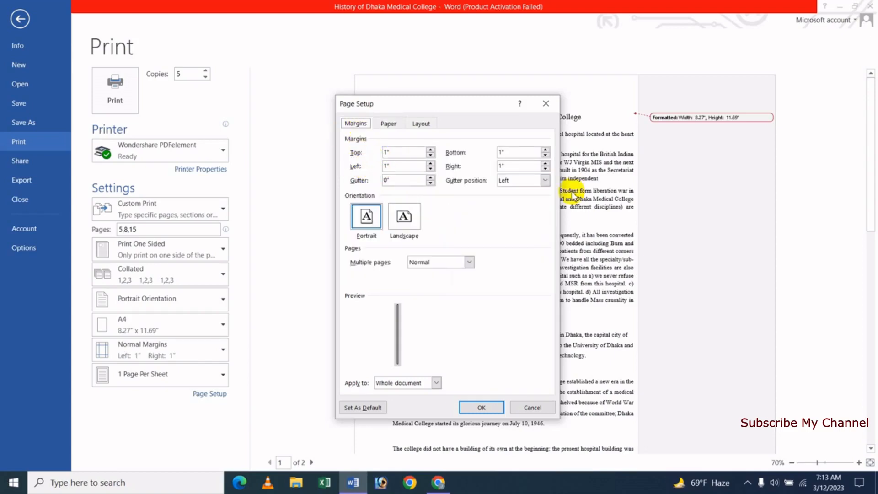
drag(476, 108, 320, 118)
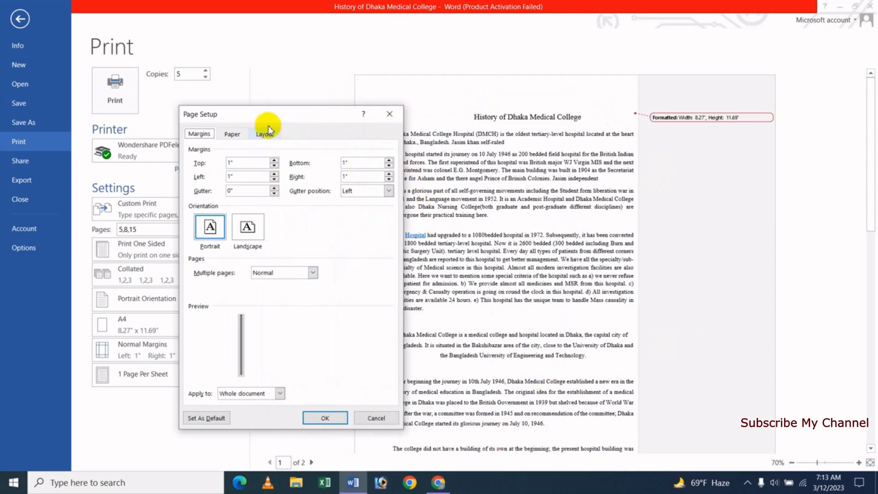
drag(286, 118, 374, 118)
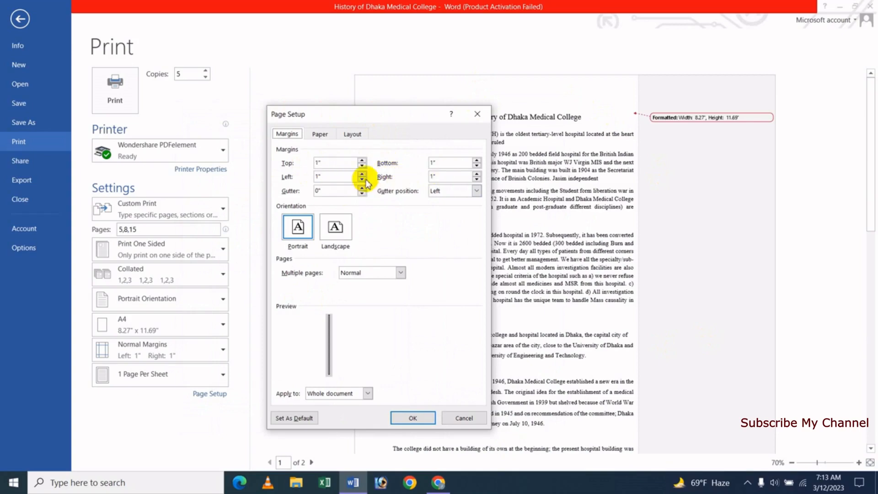
click(319, 134)
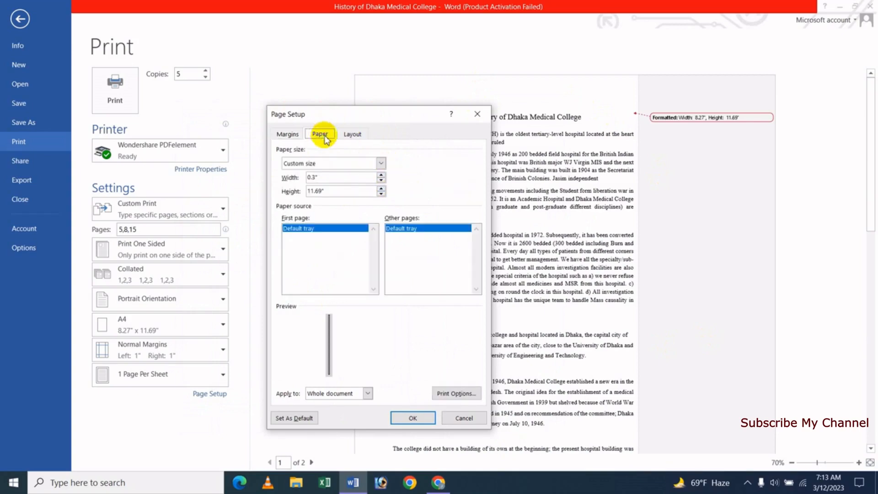
click(289, 135)
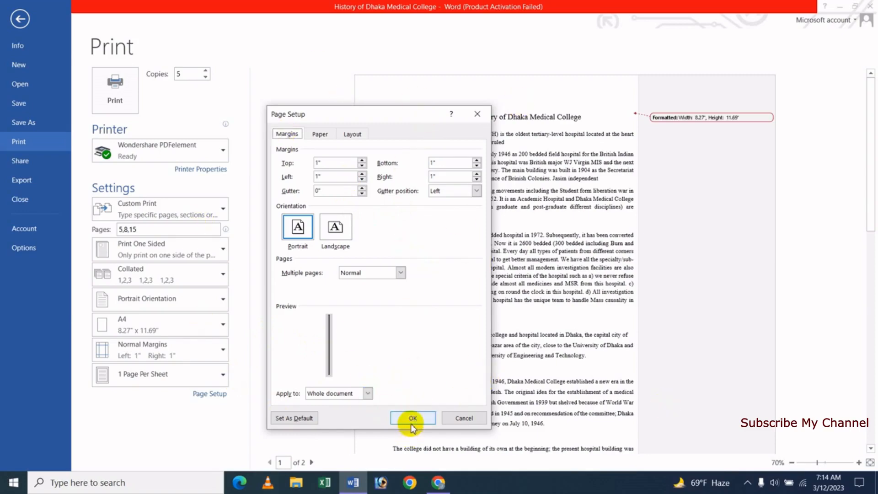
click(461, 418)
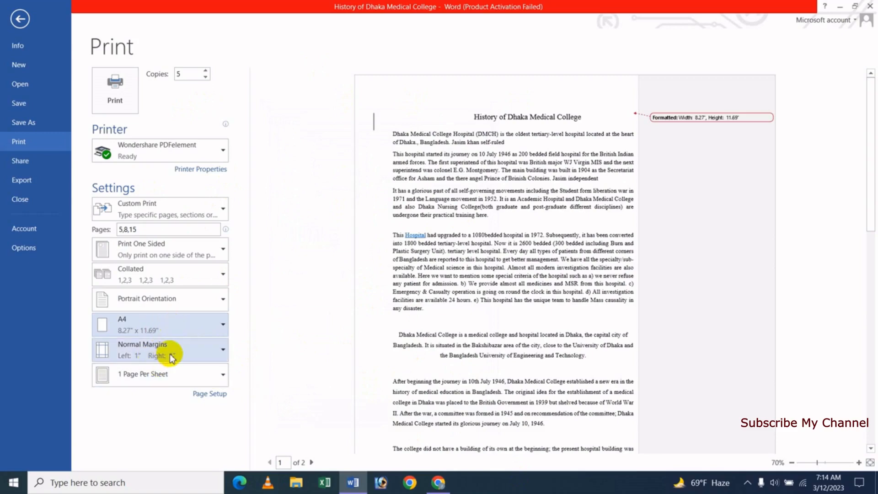
- Preview the document with Narrow margins of 0.5" and restore the Normal 1" margins
click(215, 351)
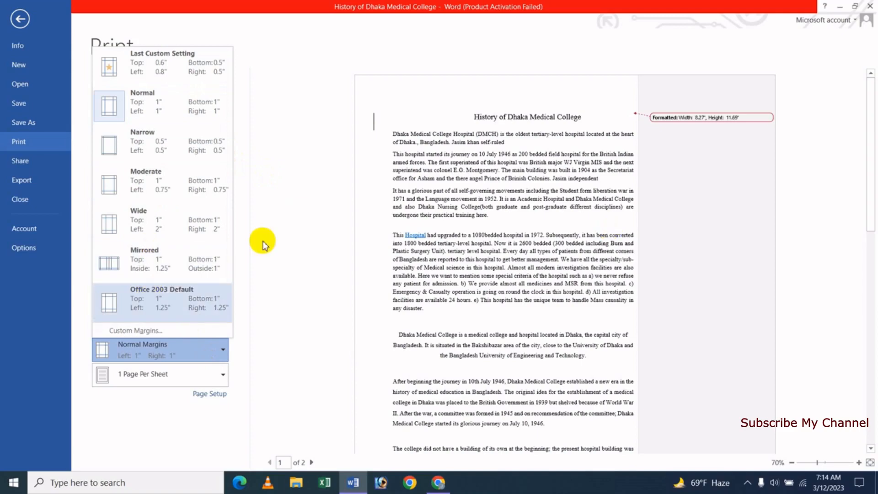
click(163, 110)
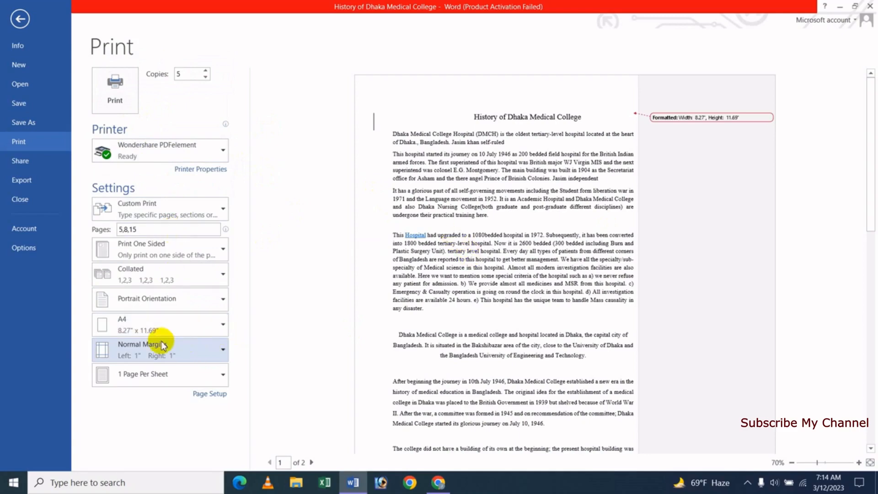
click(176, 355)
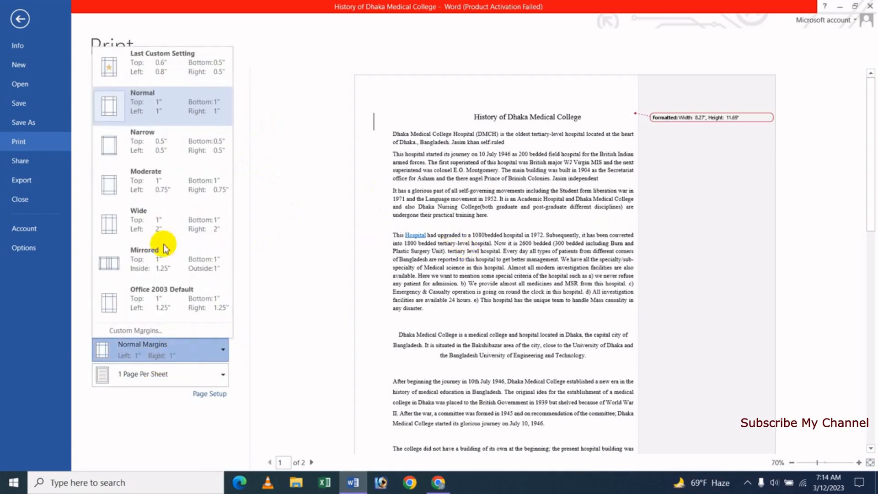
click(149, 141)
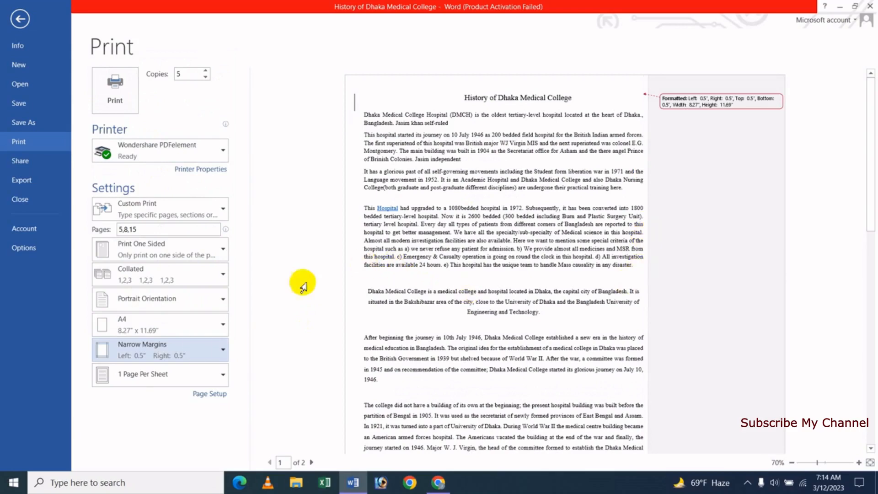
click(178, 355)
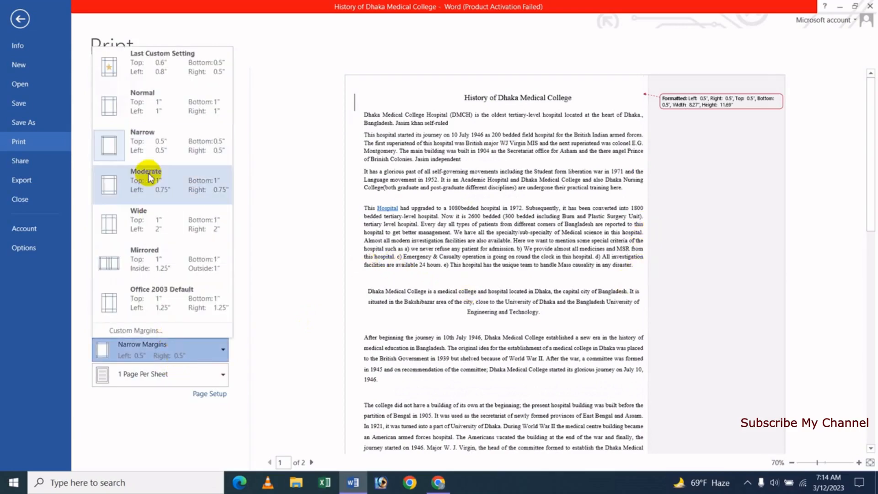
click(160, 112)
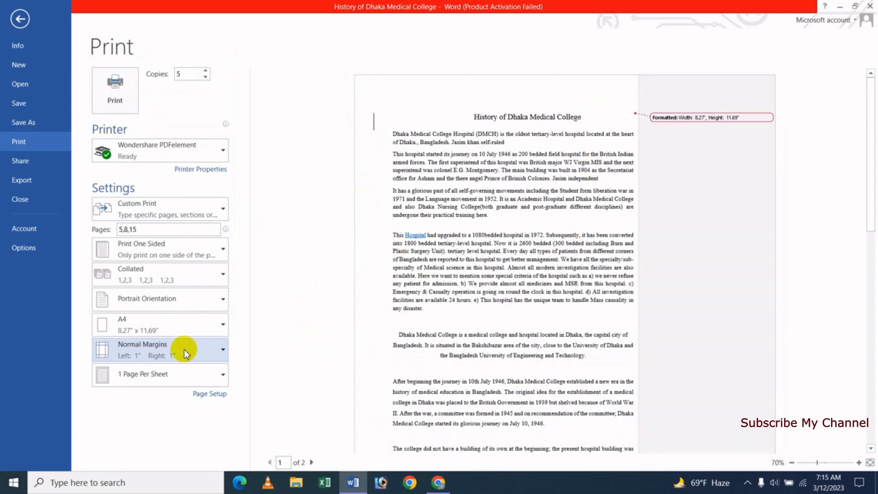
- Examine the custom margin settings and the full Page Setup options, leaving both without applying changes
click(197, 353)
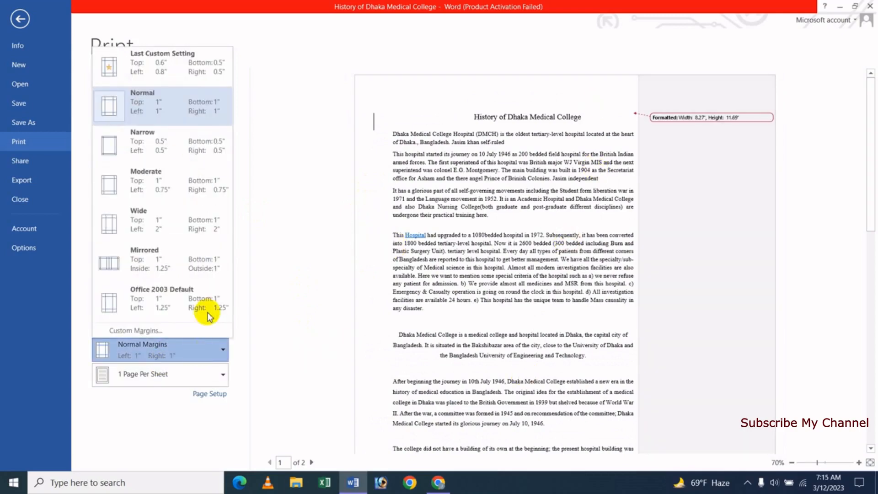
click(157, 333)
drag(354, 112, 439, 74)
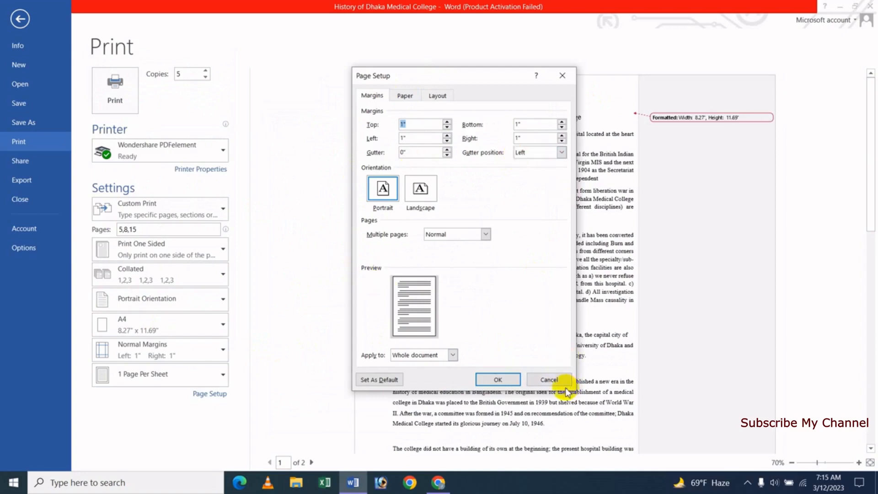
click(554, 380)
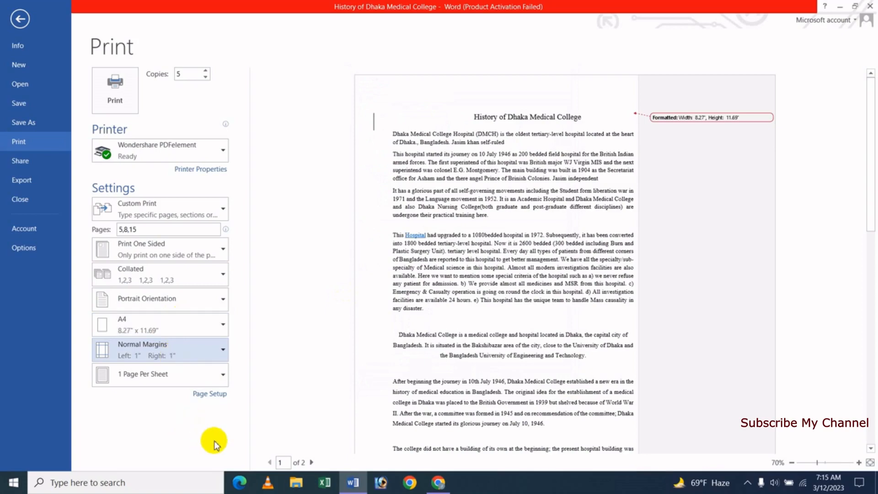
click(214, 399)
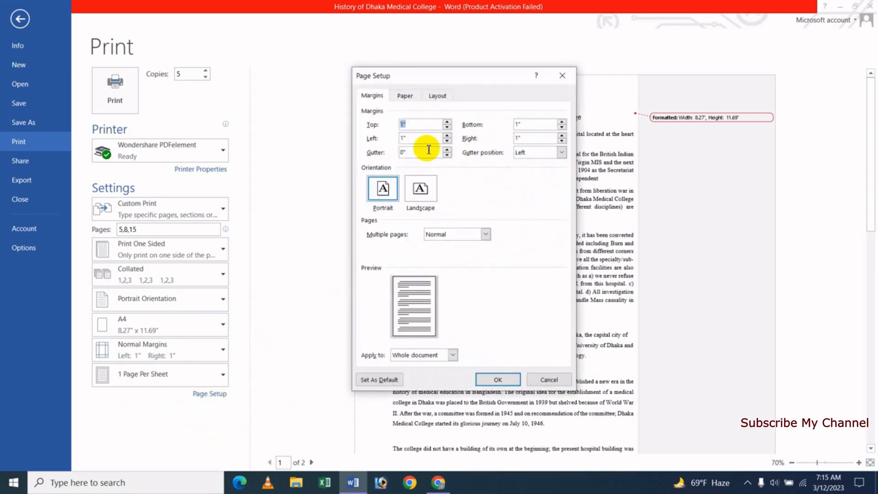
click(549, 380)
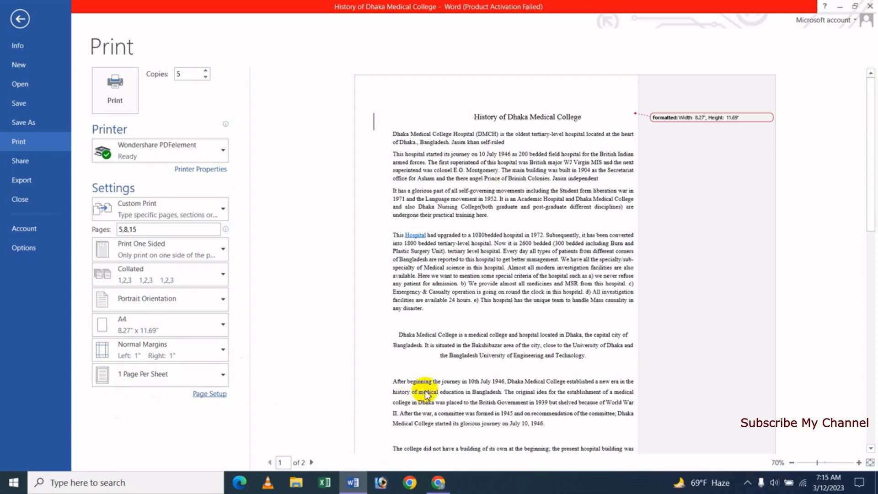
- Try printing 2, 6 and 8 pages per sheet and restore 1 Page Per Sheet
click(209, 375)
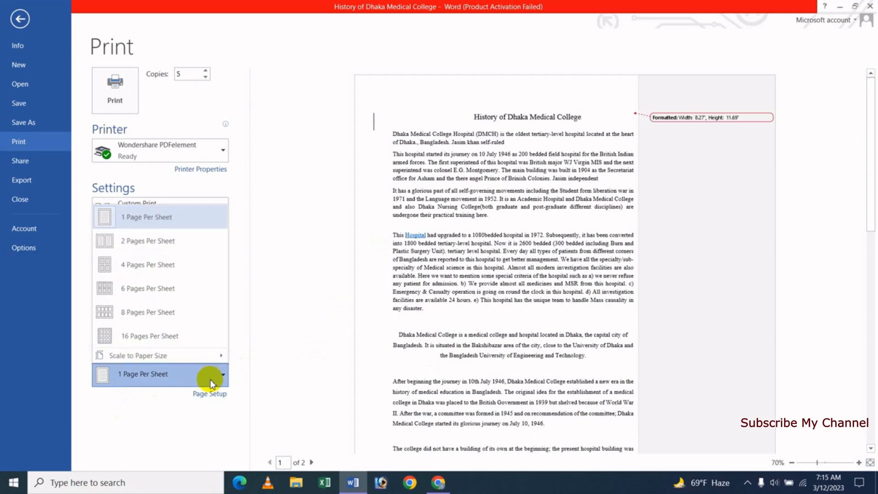
click(173, 241)
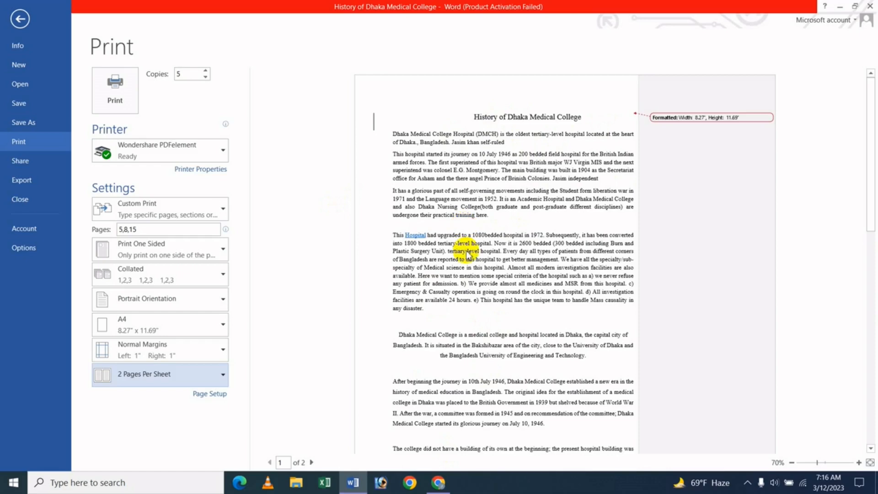
click(202, 374)
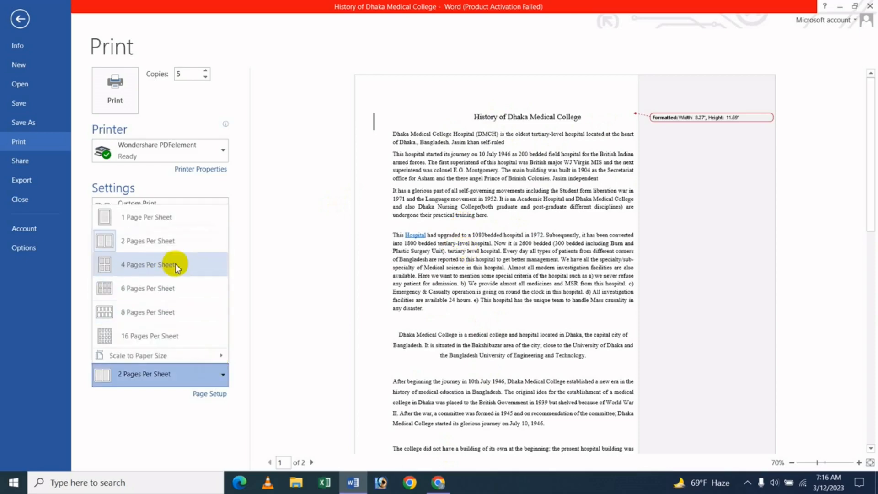
click(153, 287)
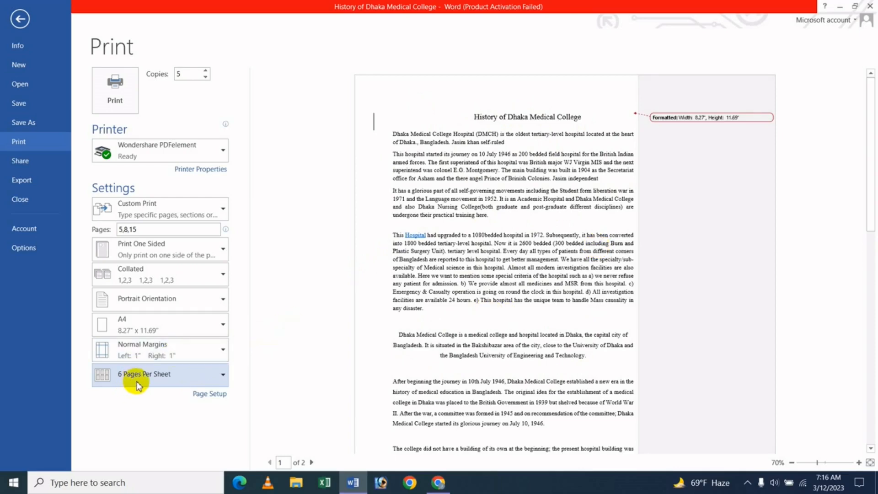
click(157, 382)
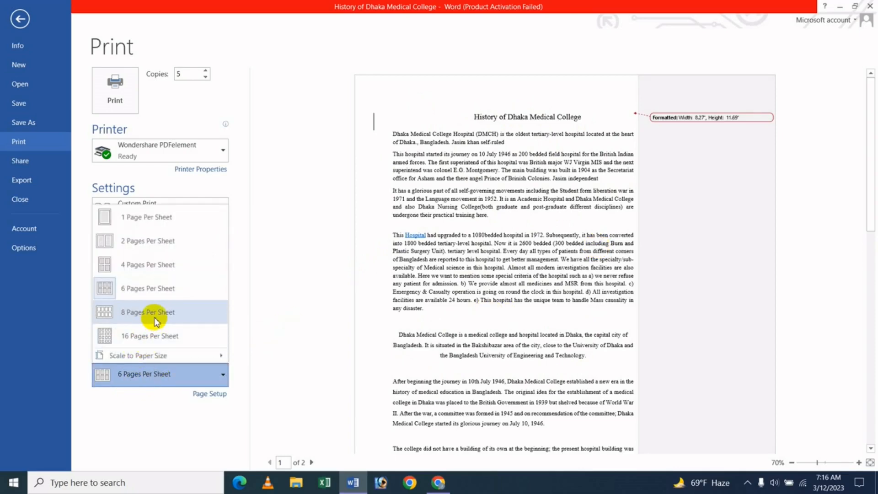
click(155, 313)
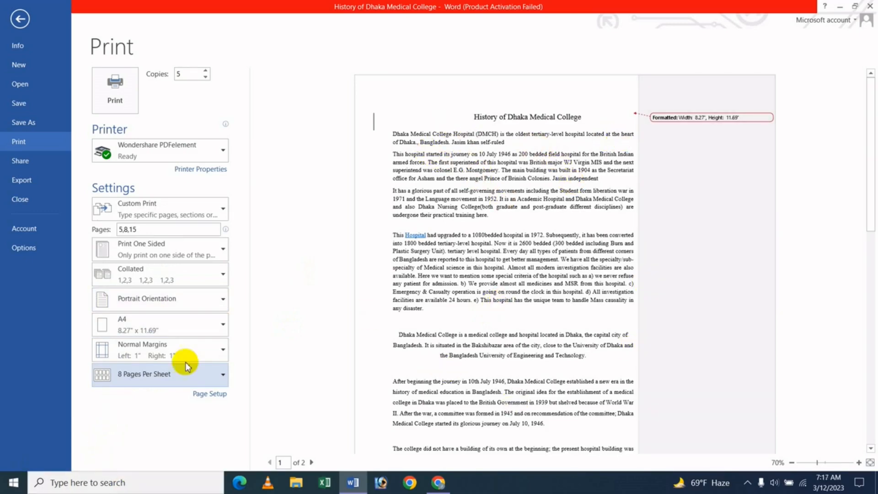
click(160, 380)
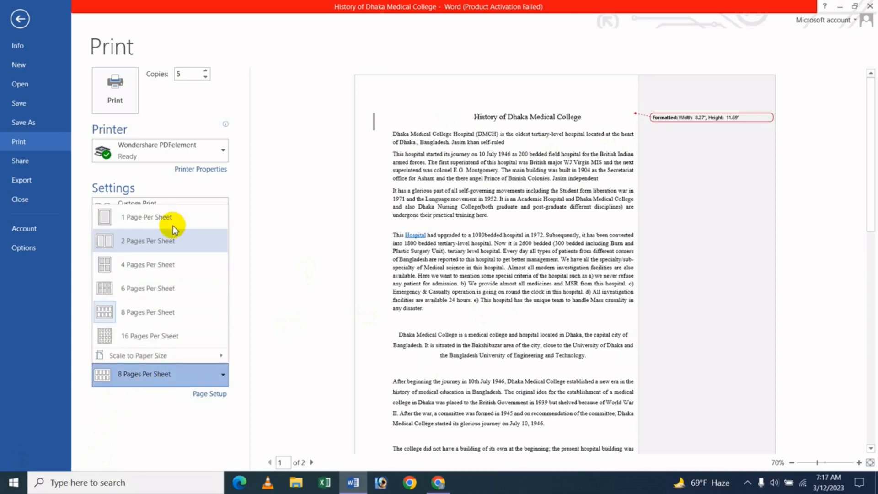
click(171, 218)
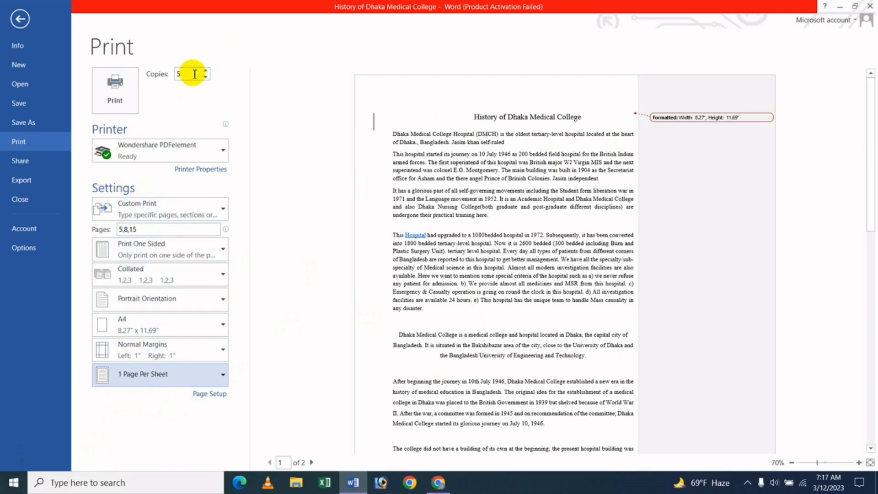
- Set the number of copies to 1 and switch to the JK Update Technology YouTube channel in Chrome
drag(195, 74, 180, 75)
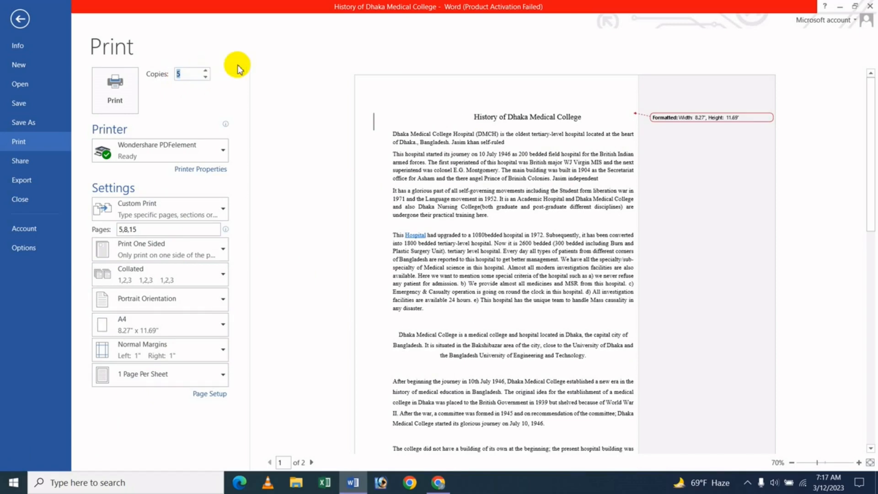
text(1)
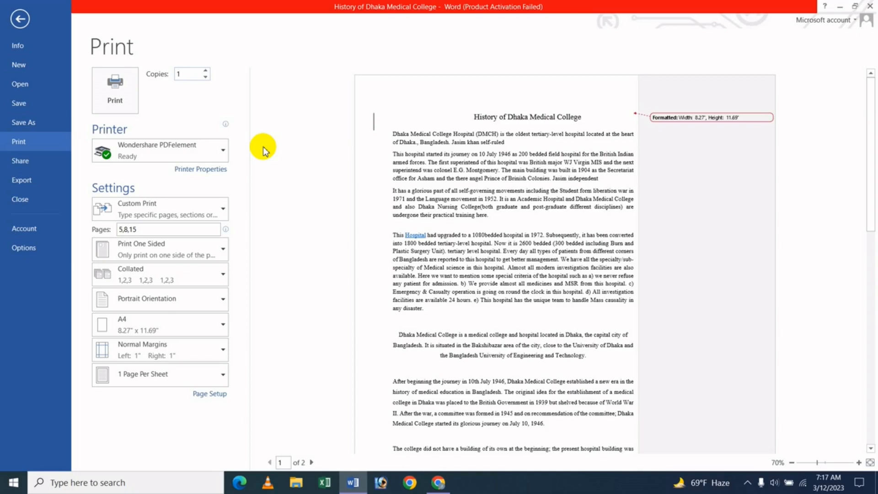
click(438, 483)
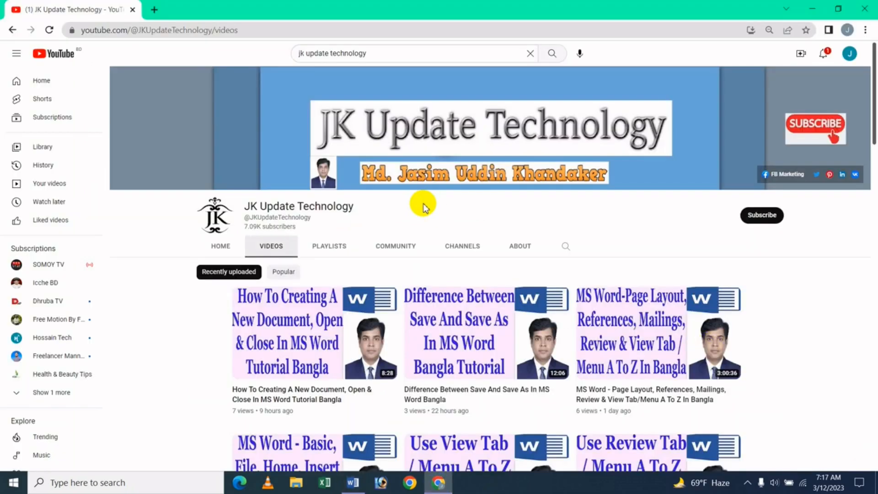